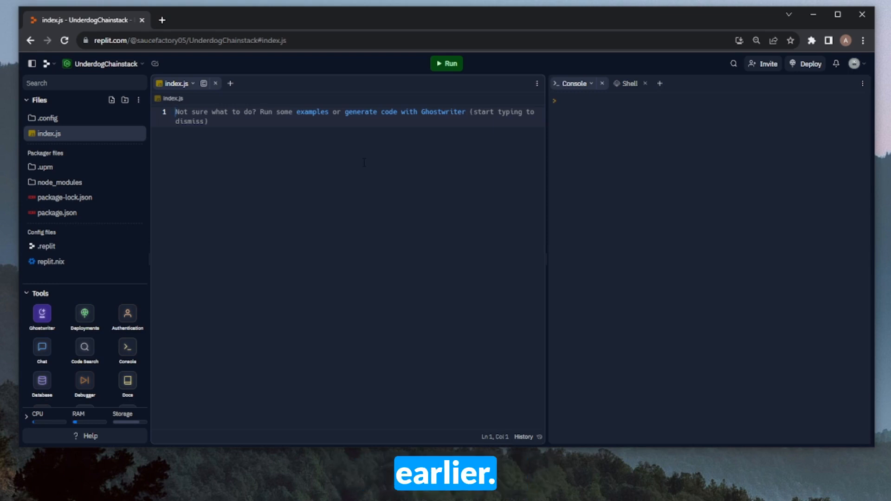
type("const axios = require('axios")
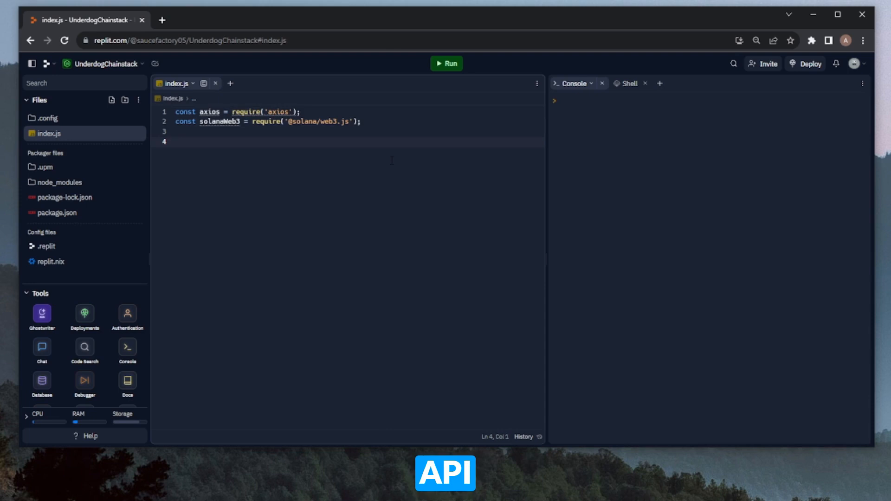
type("const underdogApiEndpoint = \"\"")
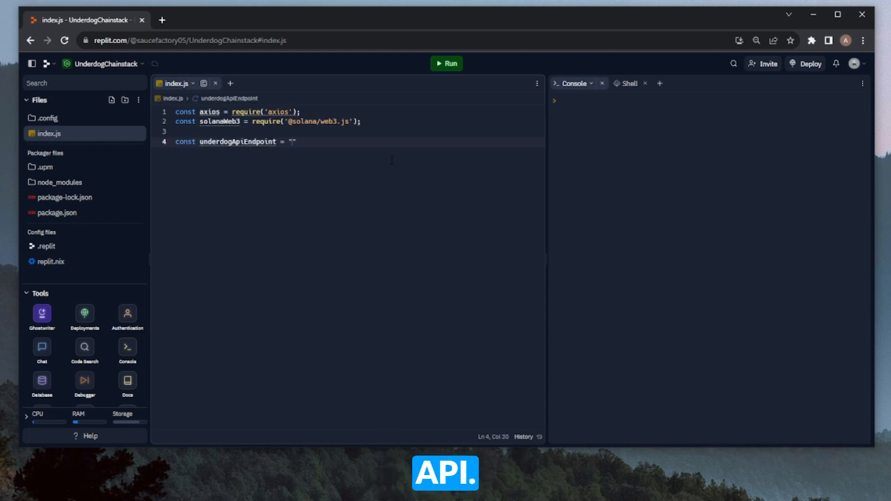
type("https://api.underdogprotocol.com\";")
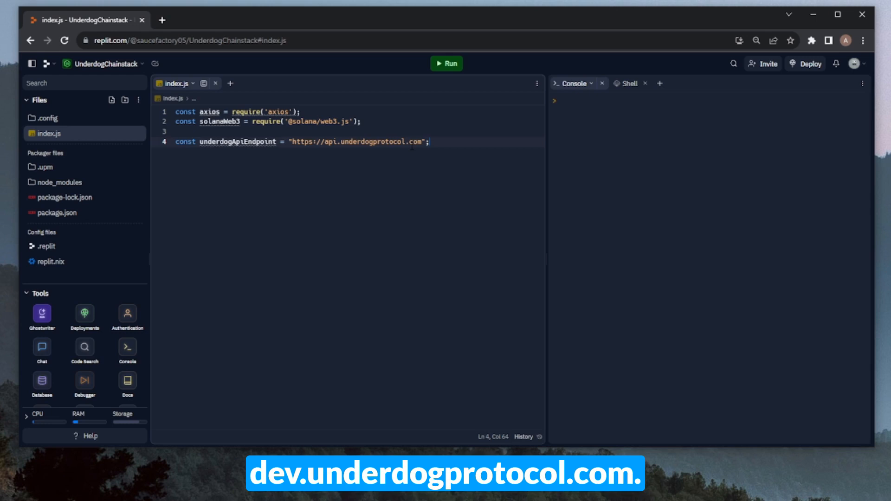
key("Return")
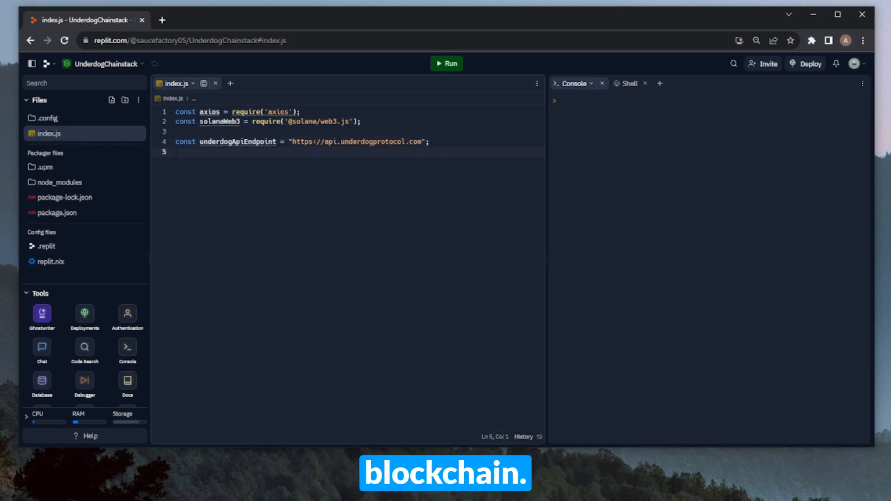
type("const connection = new solanaWeb3.Connection(\"\");")
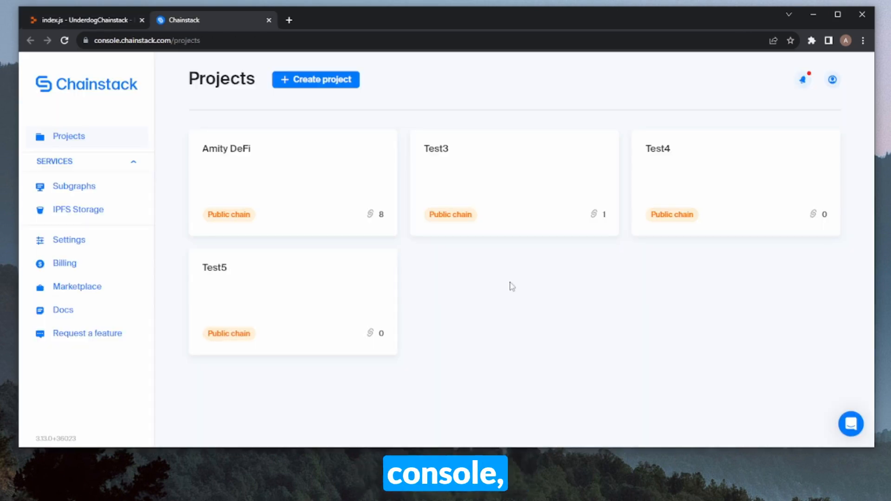
Step: Have the Test4 project join Solana Mainnet with a new elastic node
left_click(789, 185)
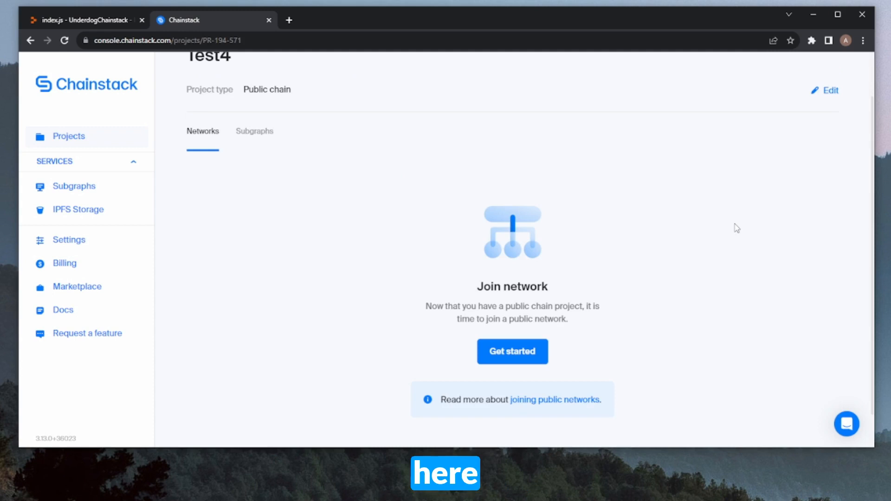
left_click(513, 351)
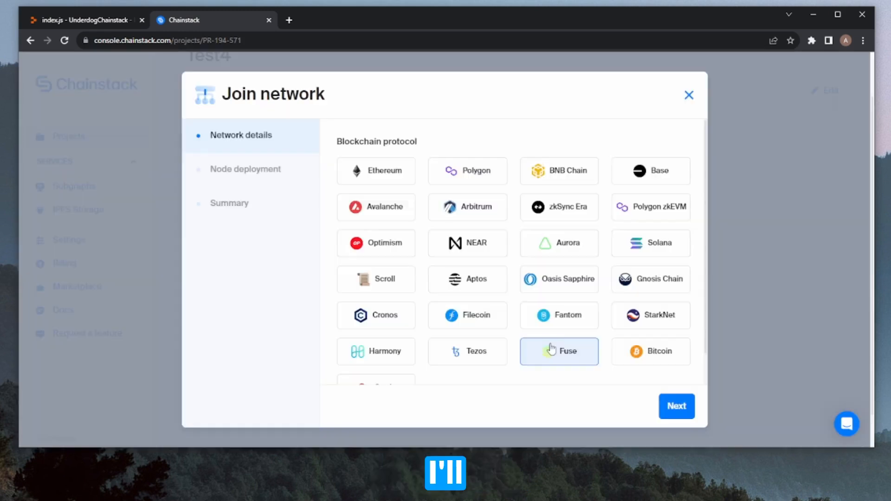
left_click(661, 250)
left_click(485, 348)
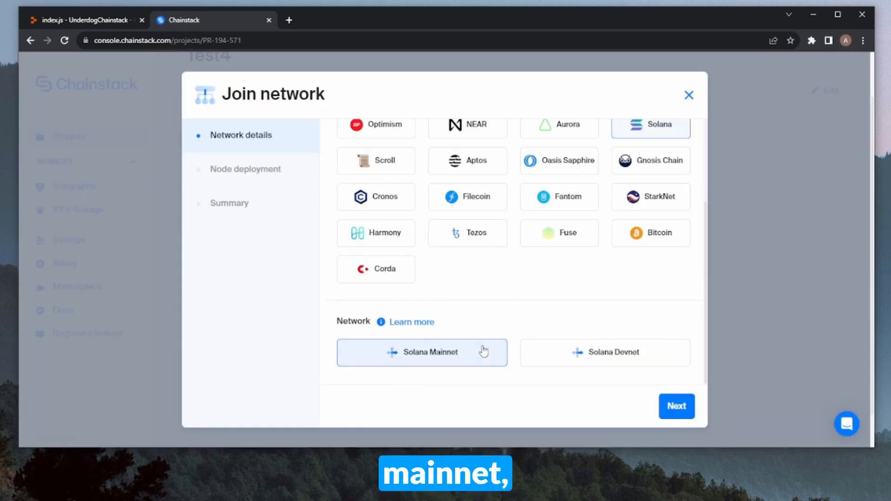
left_click(677, 406)
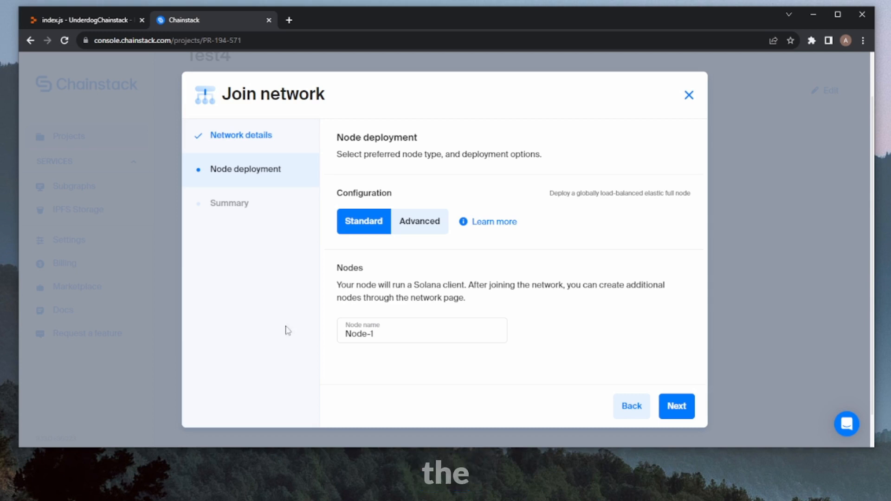
left_click(677, 406)
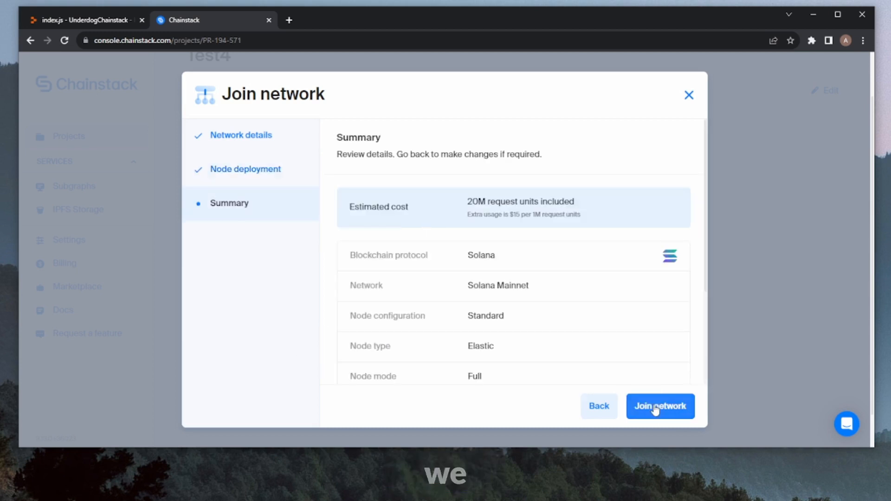
left_click(655, 407)
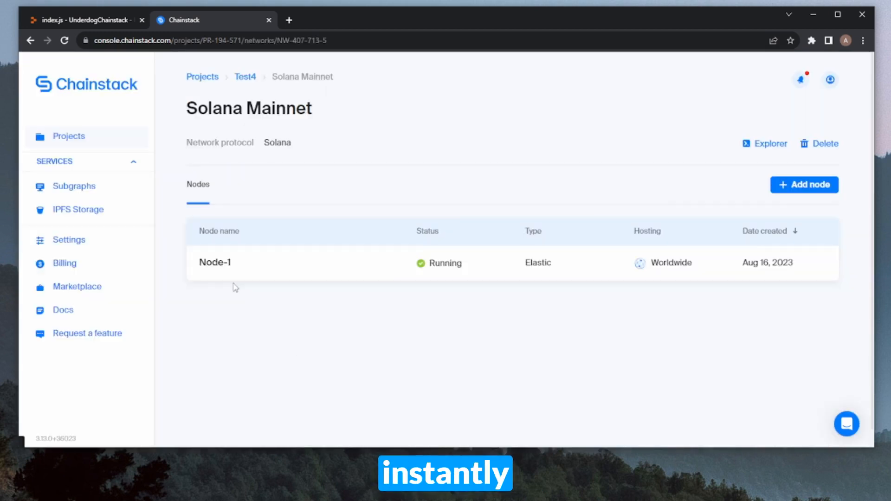
Step: Copy Node-1's HTTPS endpoint from Access and credentials and return to index.js
left_click(215, 262)
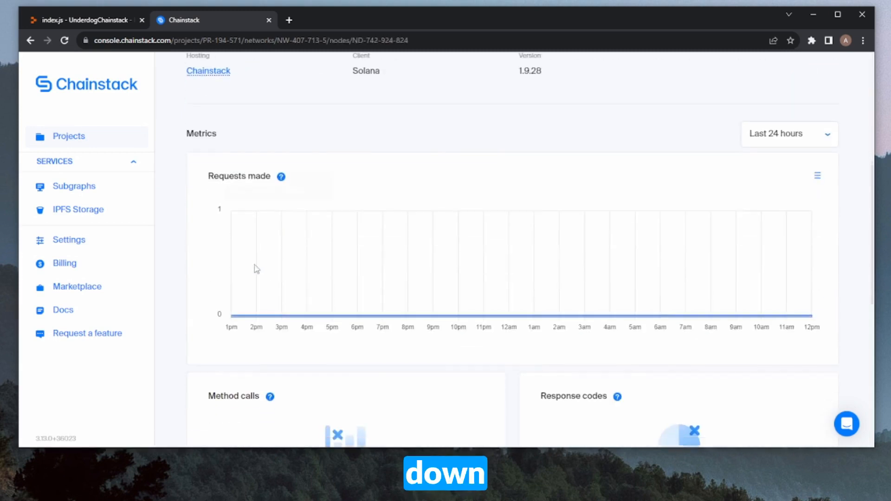
scroll(446, 278, "down", 5)
left_click(800, 263)
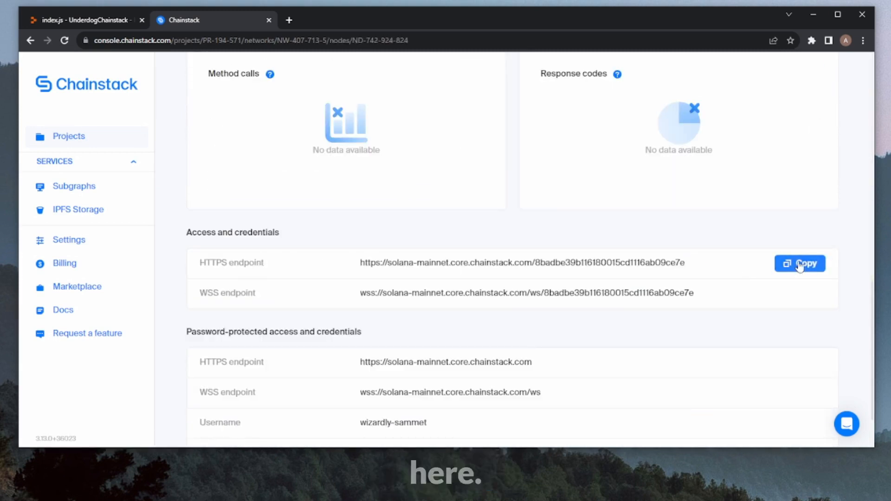
key("ctrl+Tab")
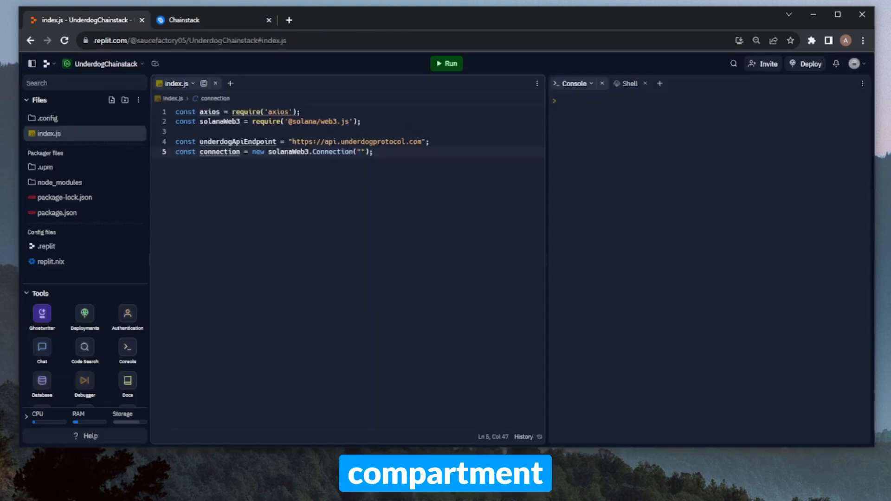
Step: Paste the Chainstack endpoint into the Connection and add a config with an empty 'Bearer ' Authorization header
key("ctrl+v")
key("End")
key("Return")
key("Return")
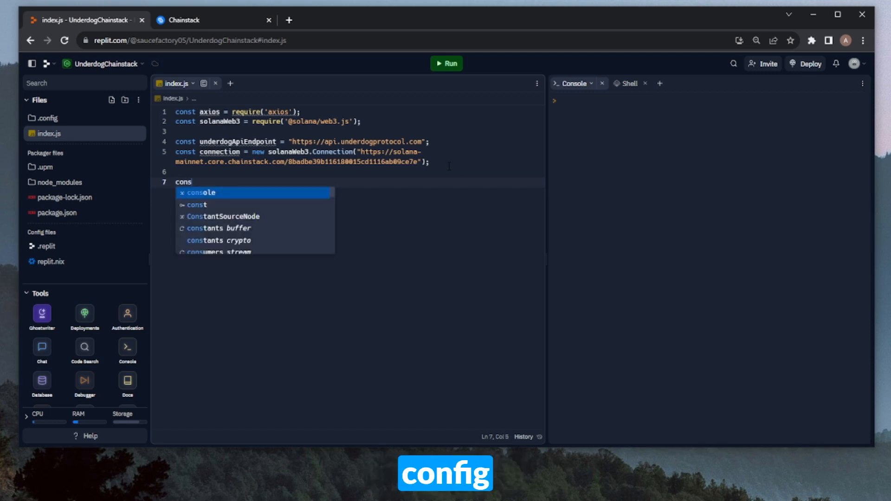
type("onst config = {")
key("Return")
type("headers: {Au")
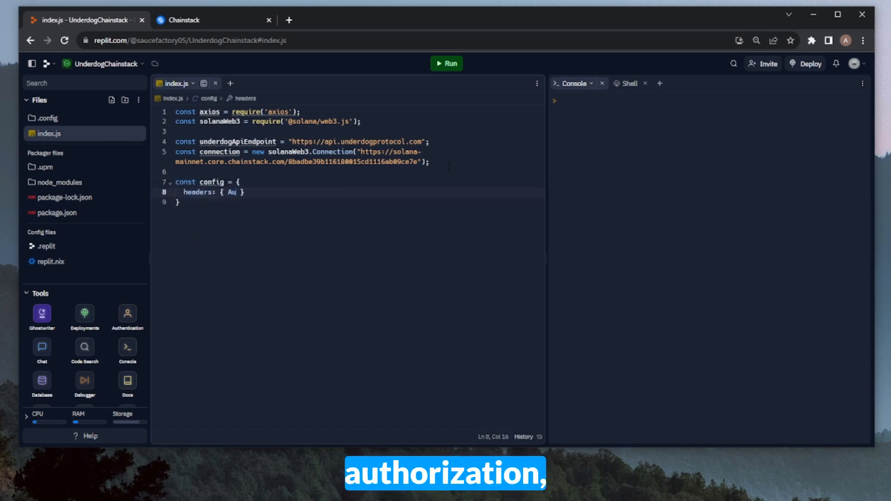
type("thorization: 'Bearer")
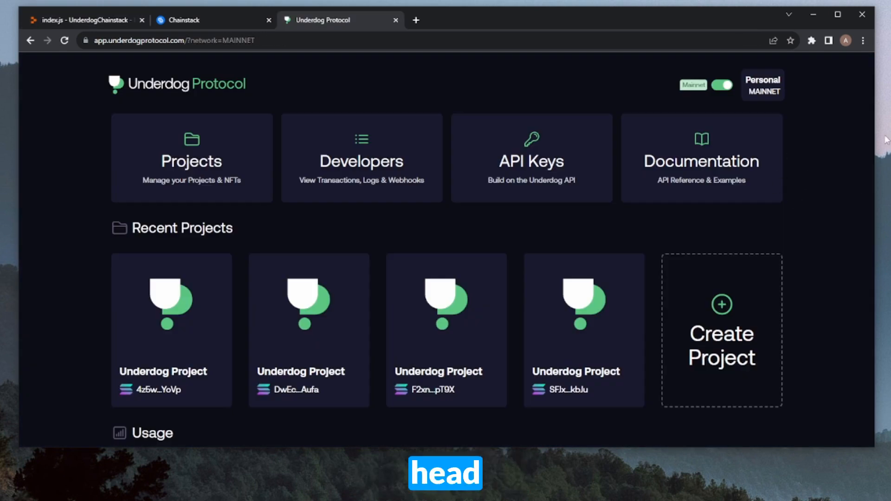
Step: Generate a new Underdog API key under Personal MAINNET and paste it after 'Bearer ' in index.js
left_click(763, 89)
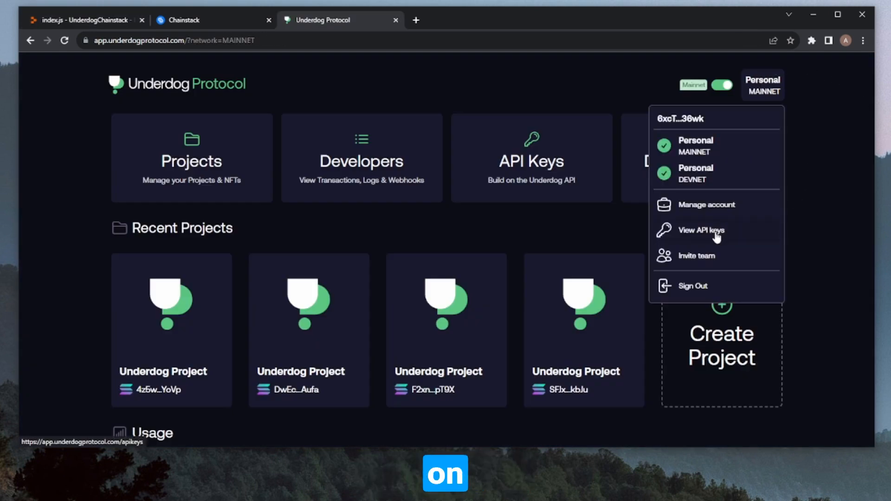
left_click(702, 230)
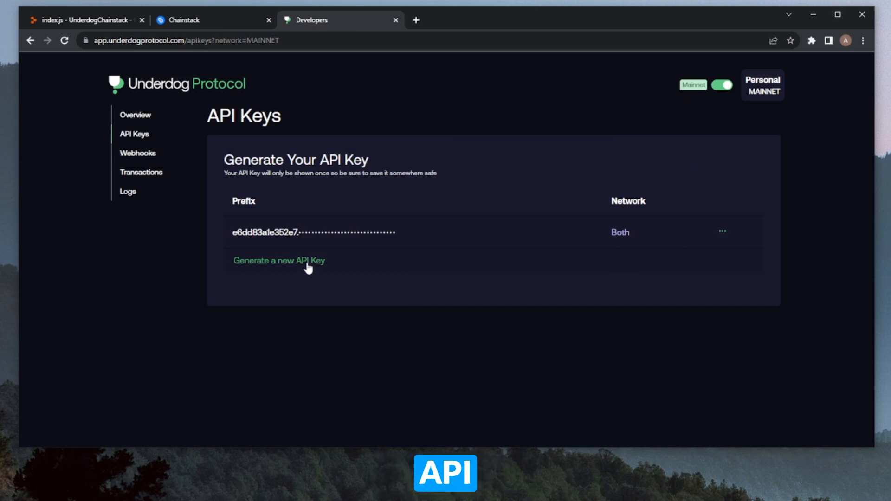
left_click(308, 263)
key("ctrl+1")
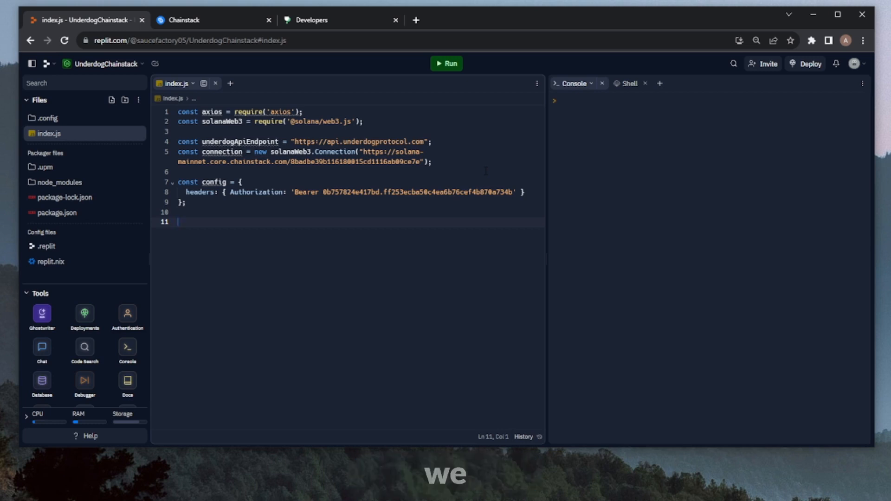
type("const projectData = {")
Step: Define the projectData object with its name and the copied Imgur image URL
key("Return")
type("\"")
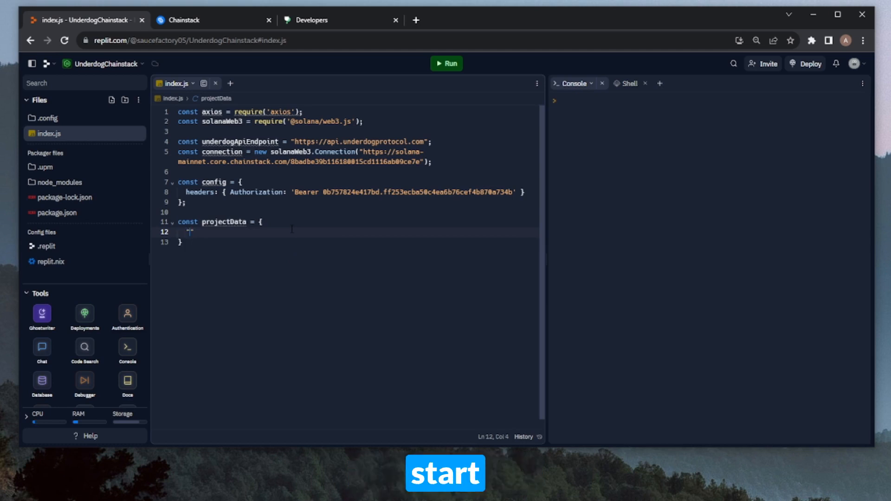
type("\"name\": \"\"")
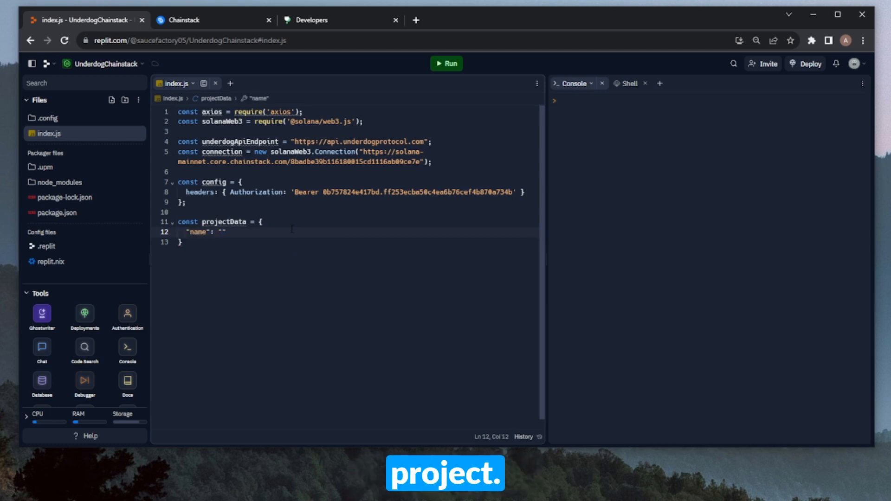
type("TABASCOweb3's NFT project\",")
key("Return")
type("\"")
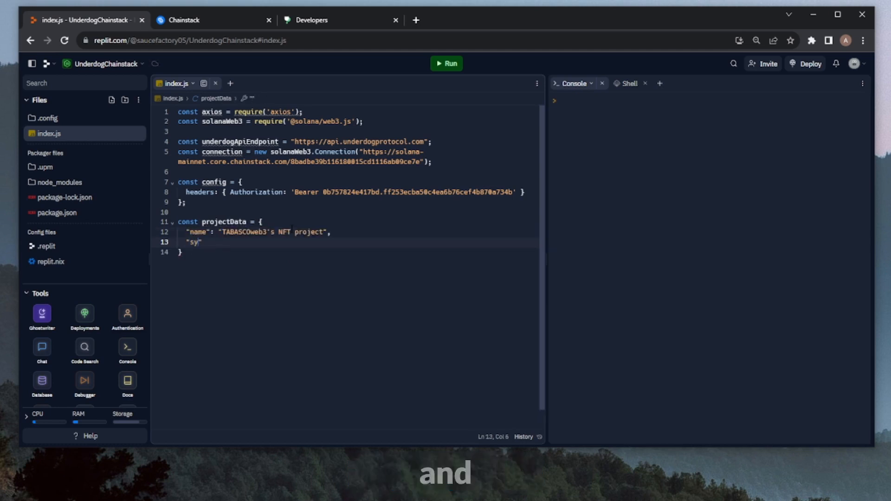
type("\"mbol\": \"TBSCO\",")
key("Return")
type("\"\"")
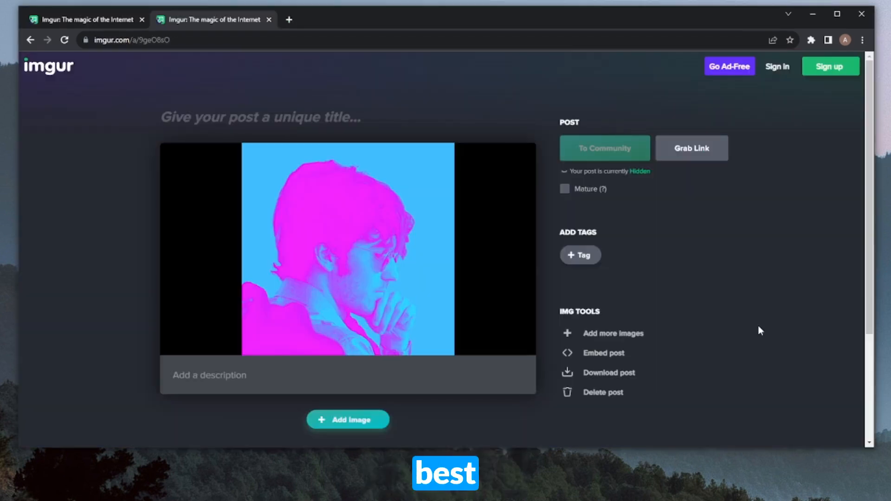
mouse_move(376, 273)
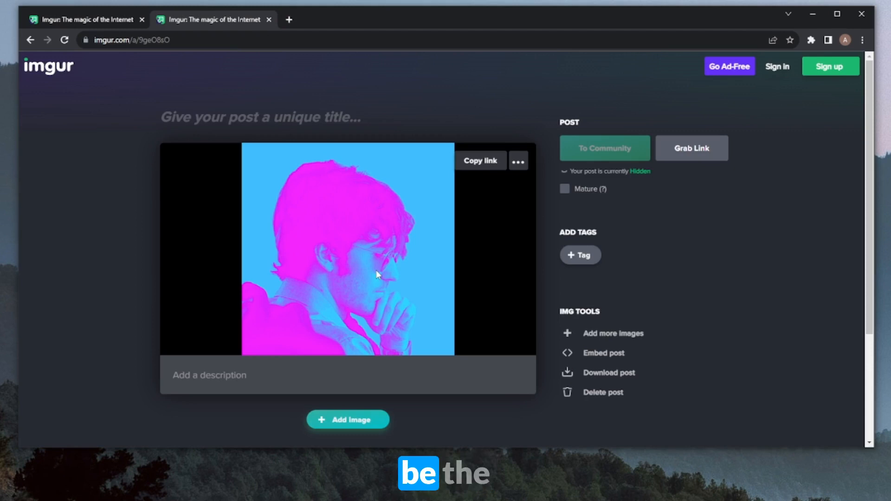
right_click(362, 207)
left_click(418, 243)
key("alt+Tab")
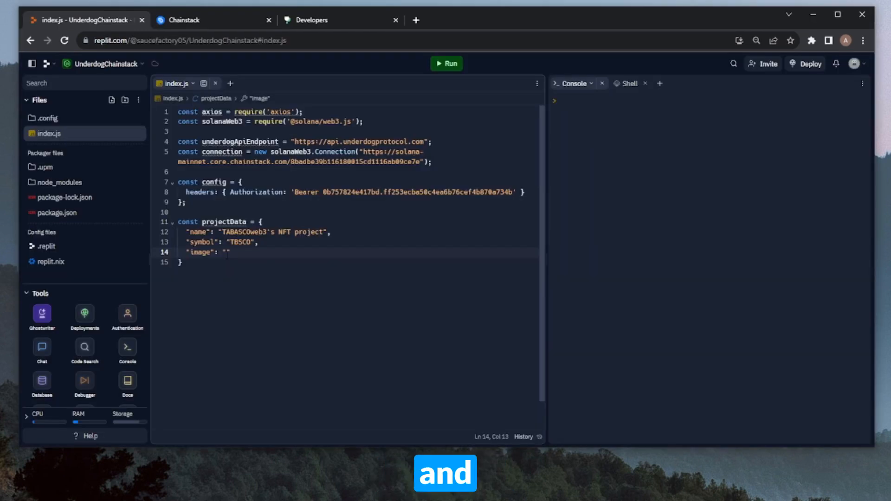
key("ctrl+v")
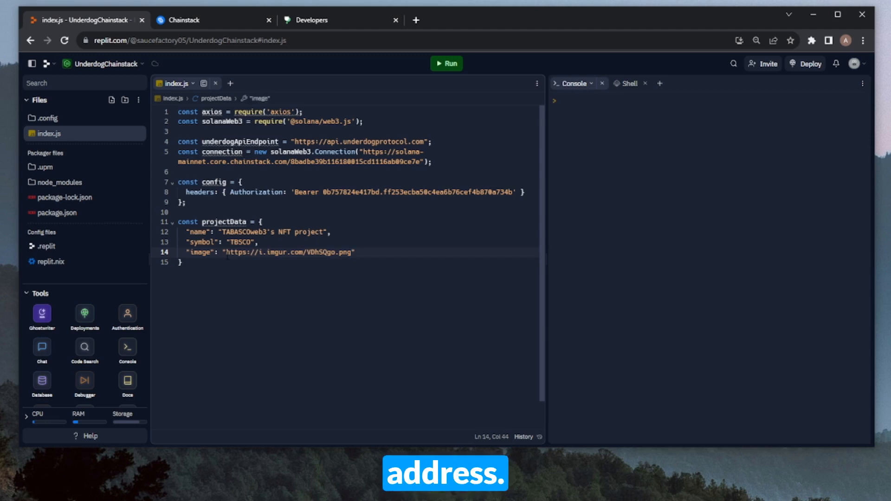
key("End")
type(",")
key("Down")
key("End")
type(";")
key("Return")
key("Return")
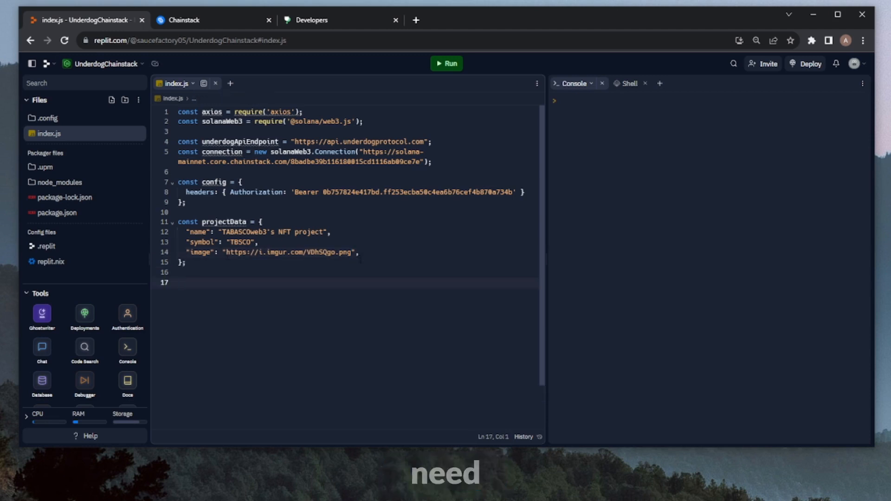
type("const ")
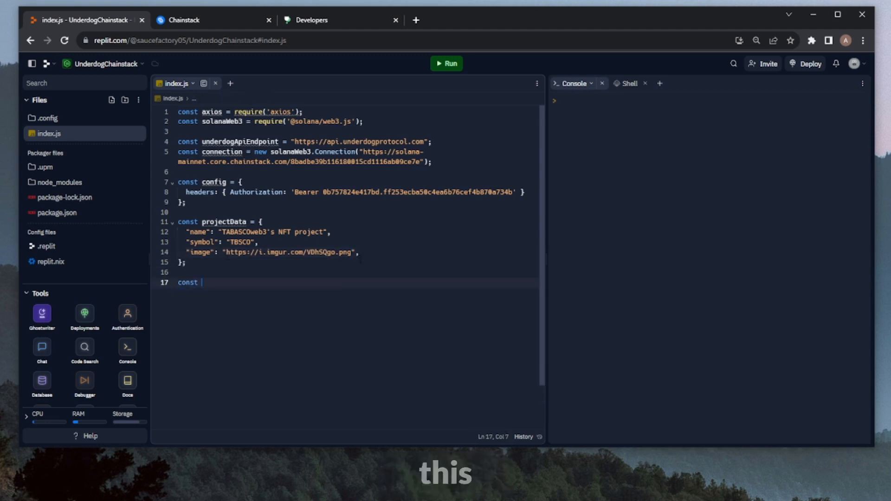
type("nftData = {")
Step: Start the nftData object with name "First cNFT", symbol "TBSCO" and an image key
key("Return")
type("\"na")
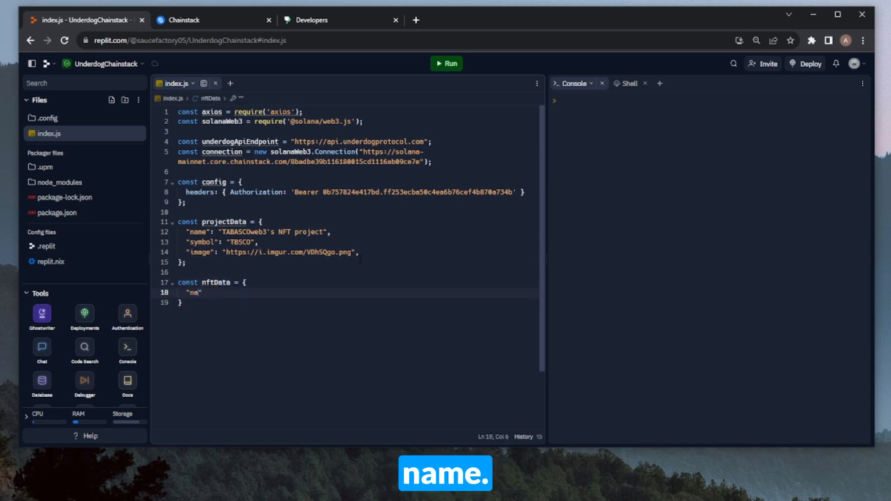
type("me\": \"First cNFT\",")
key("Return")
type("\"symbol\": \"TBS")
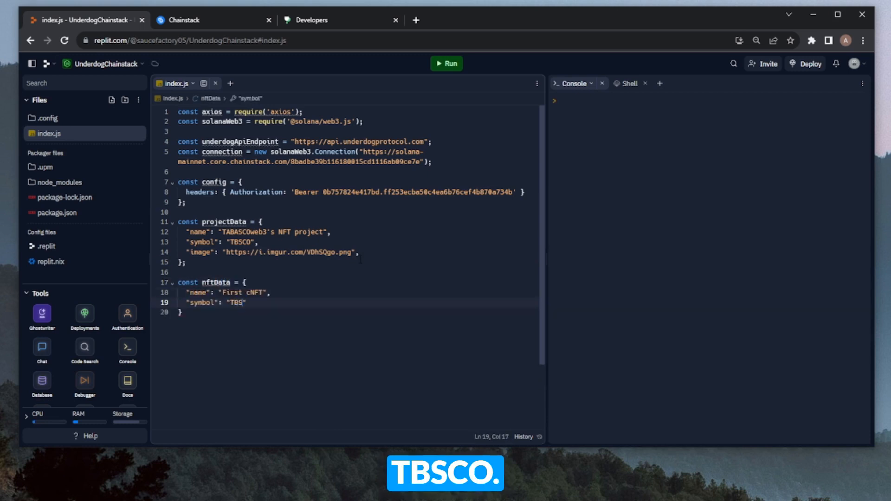
type("CO\",")
key("Return")
type("\"image")
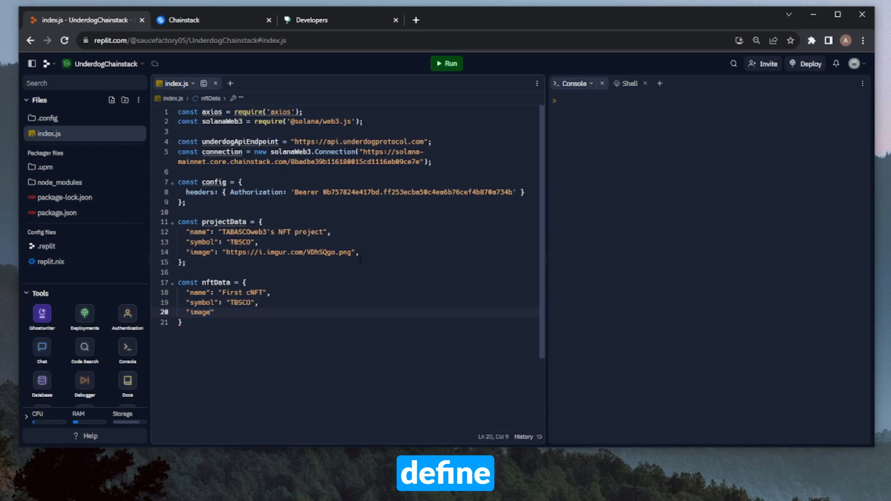
type("\"")
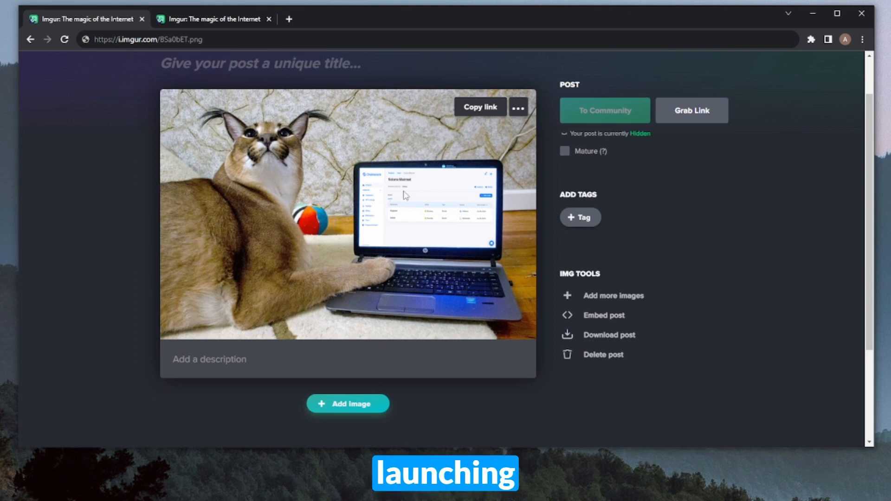
Step: Copy the web address of the uploaded caracal-with-laptop image on Imgur
right_click(407, 219)
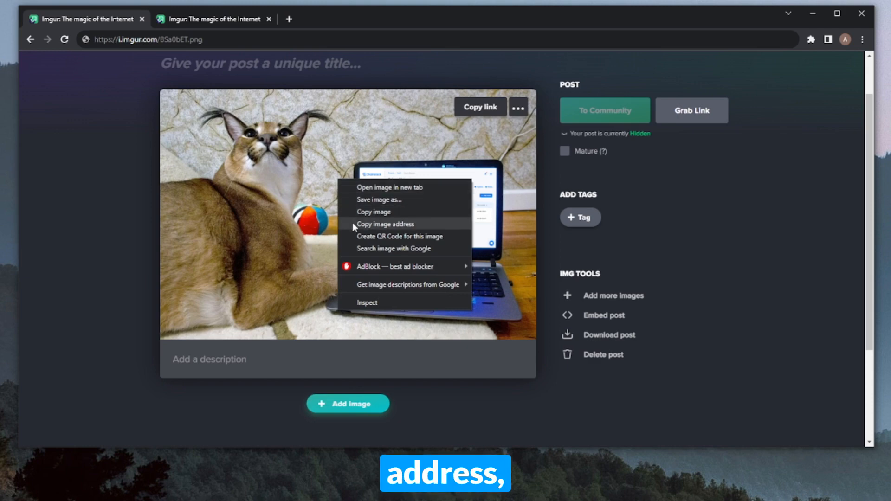
left_click(385, 223)
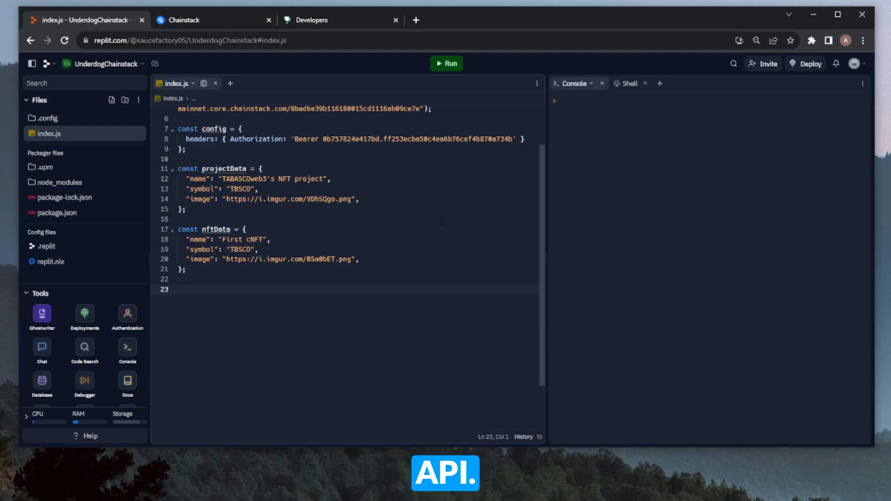
type("async func")
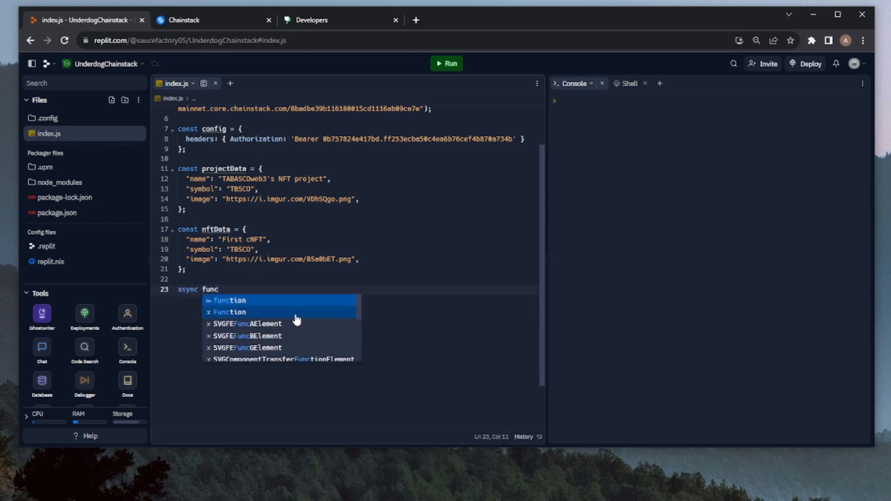
type("tion mintNf")
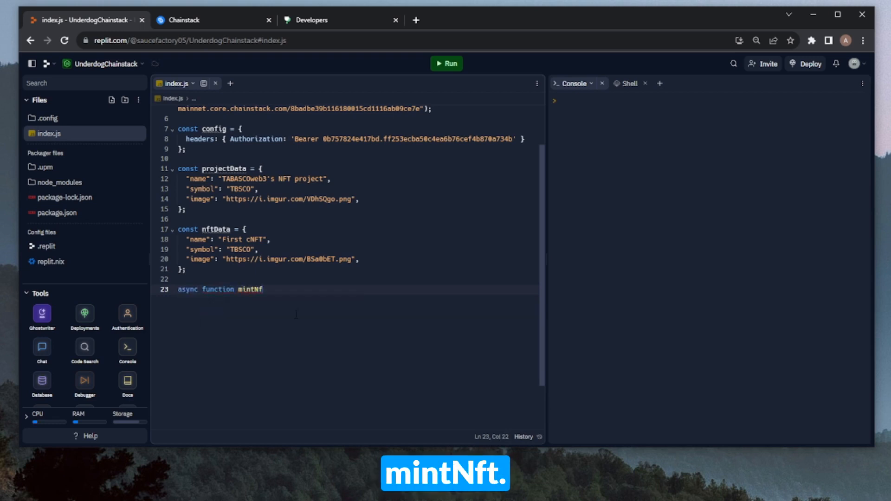
type("t(){")
Step: Finish nftData's image and write async mintNft posting projectData and config to /v2/projects as createProjectResponse
key("Return")
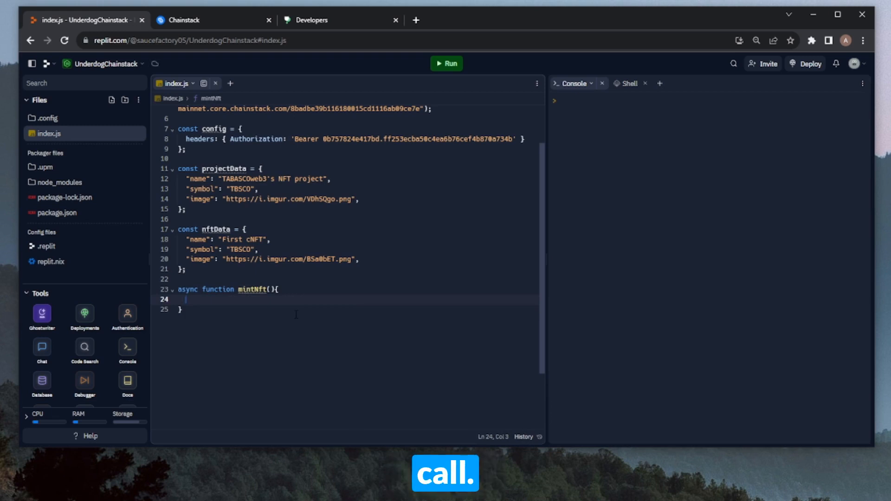
type("const ")
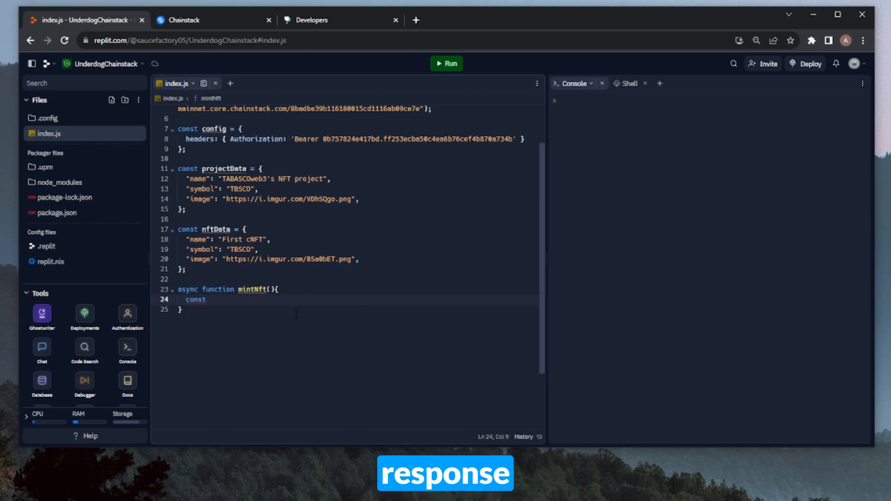
type("createProject")
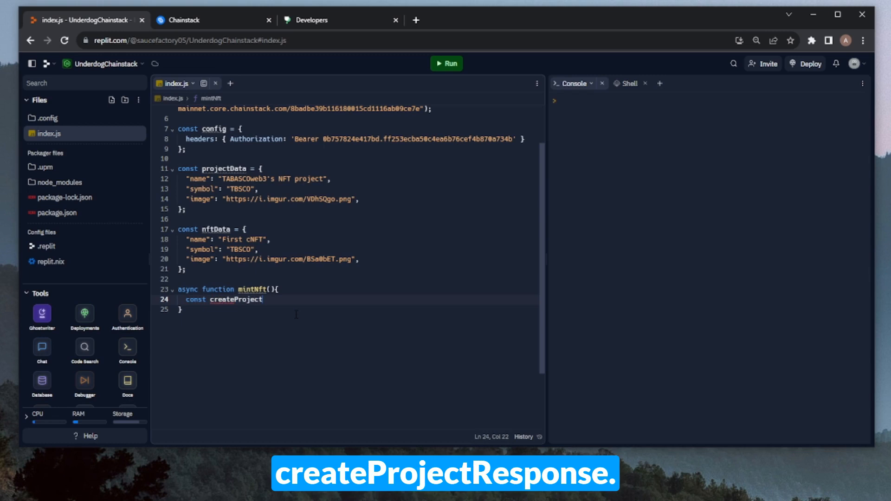
type("Response = a")
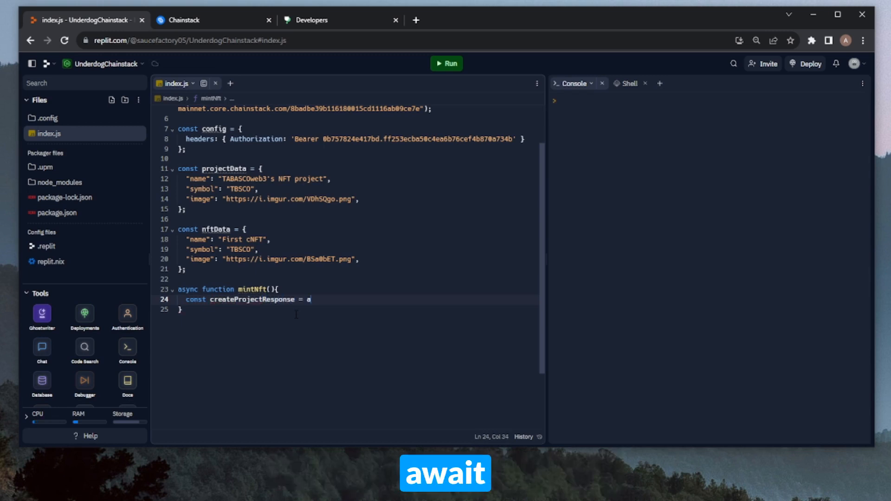
type("wait axios.post")
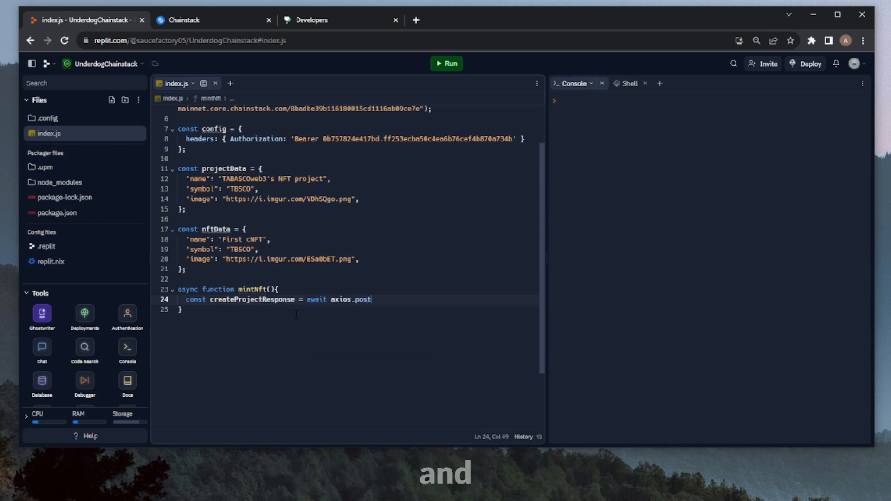
type("(")
key("Return")
type("`$")
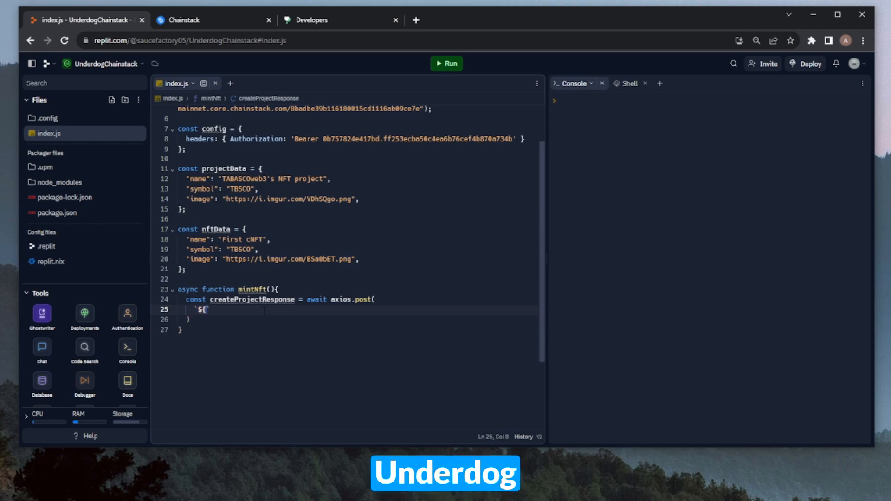
type("{underdogApiEndpoint}/v2")
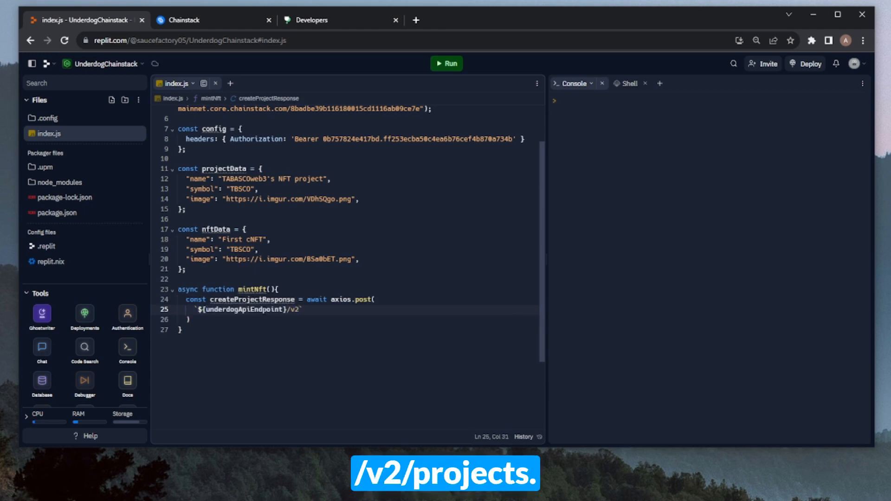
type("/pt`,")
key("Return")
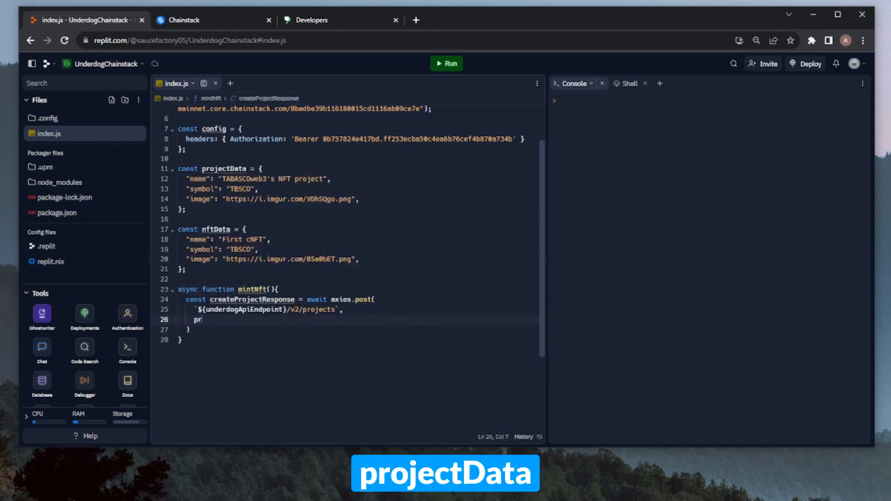
type("pr")
key("Tab")
type(",")
key("Return")
type("config,")
key("Return")
type(");")
key("Return")
key("Return")
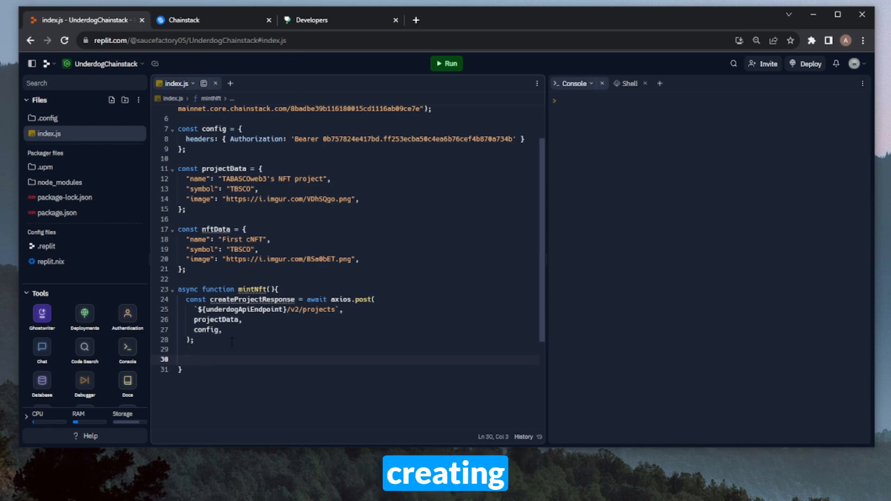
type("let projectA")
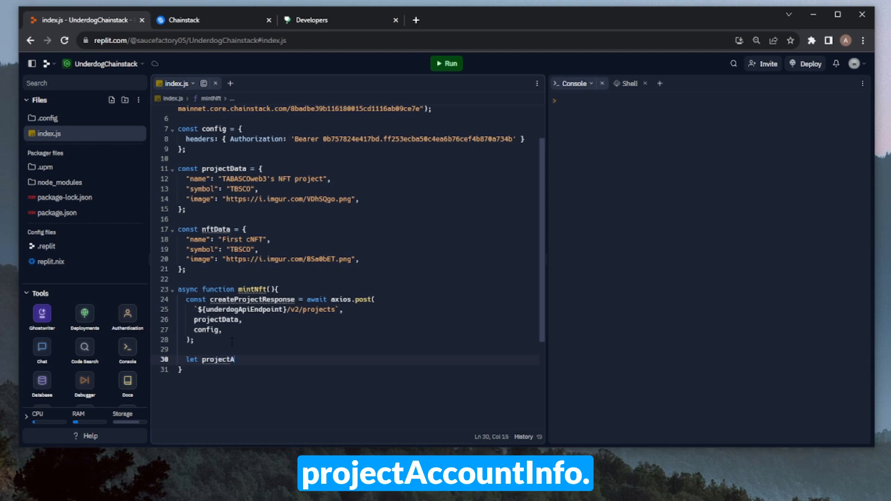
type("ccountInfo = ")
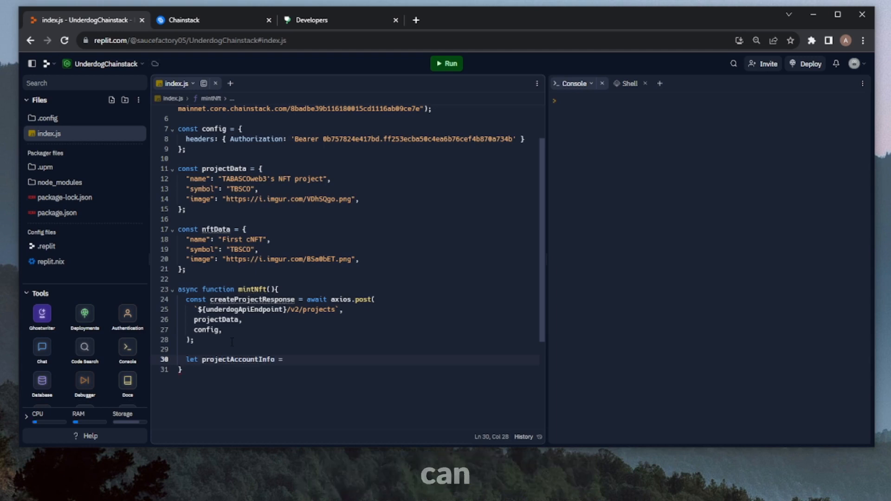
type("null;")
Step: Add a while loop polling getAccountInfo on the project's mint address with 100 ms waits, then begin a const line
key("Return")
key("Return")
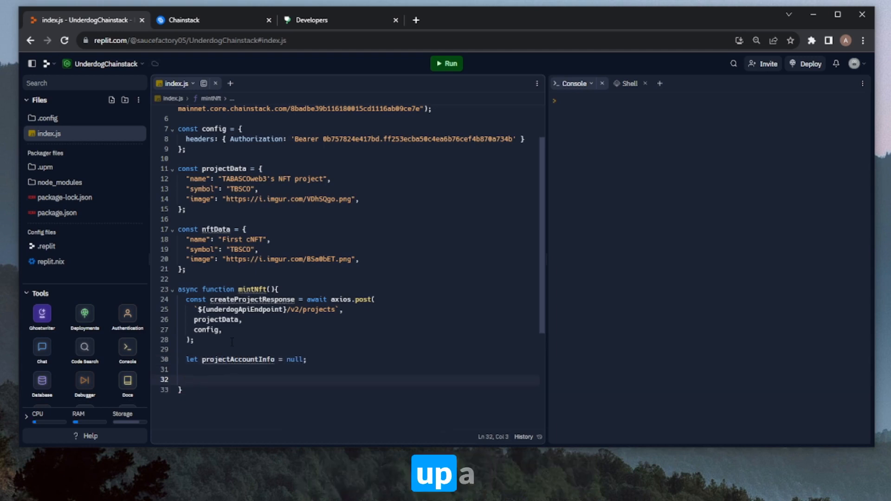
type("while (")
type("!projectA")
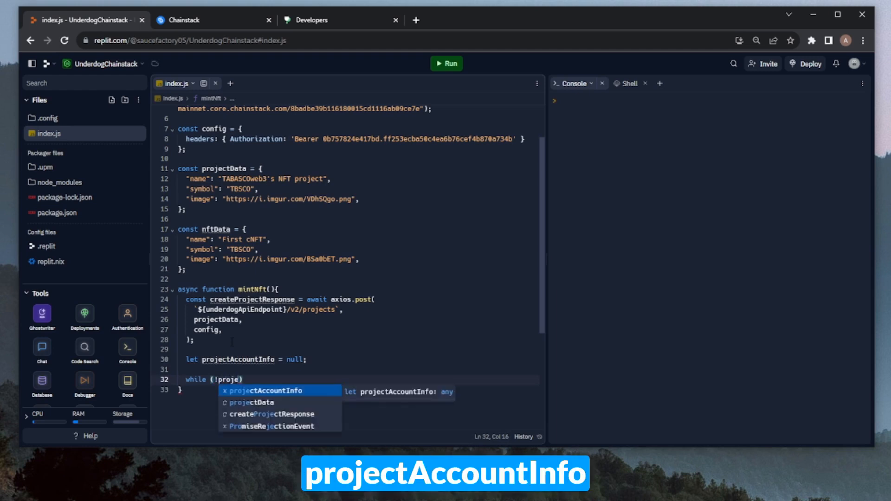
type("ccountInfo")
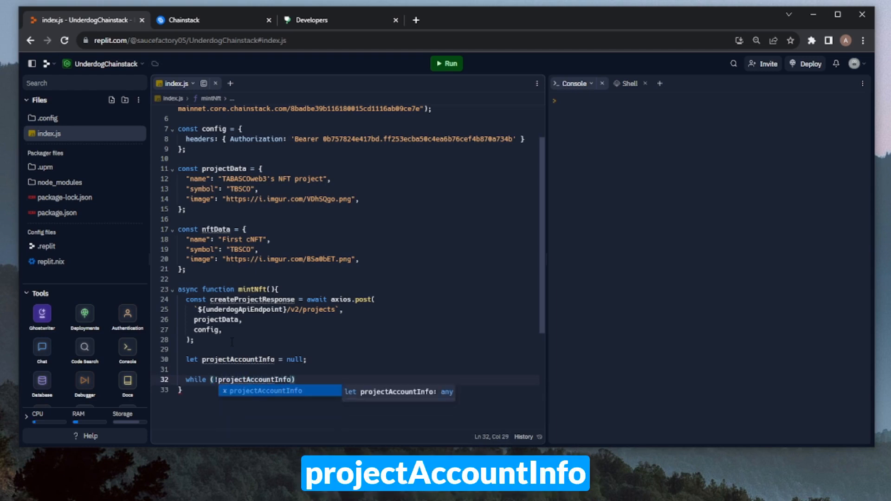
type(") {")
key("Return")
type("project")
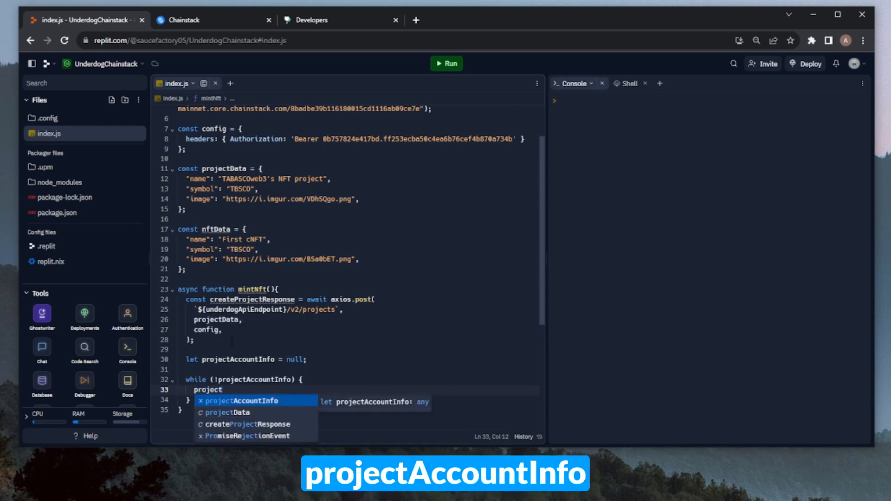
key("Tab")
type("= await connect")
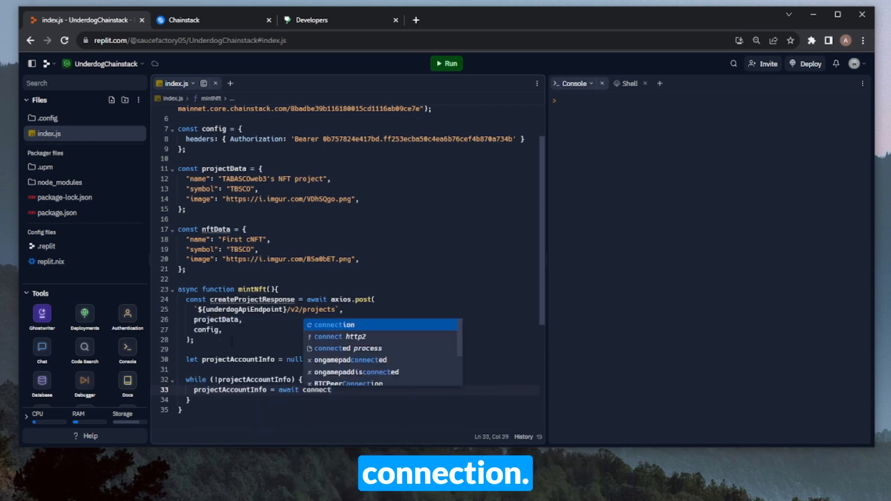
type("ion.")
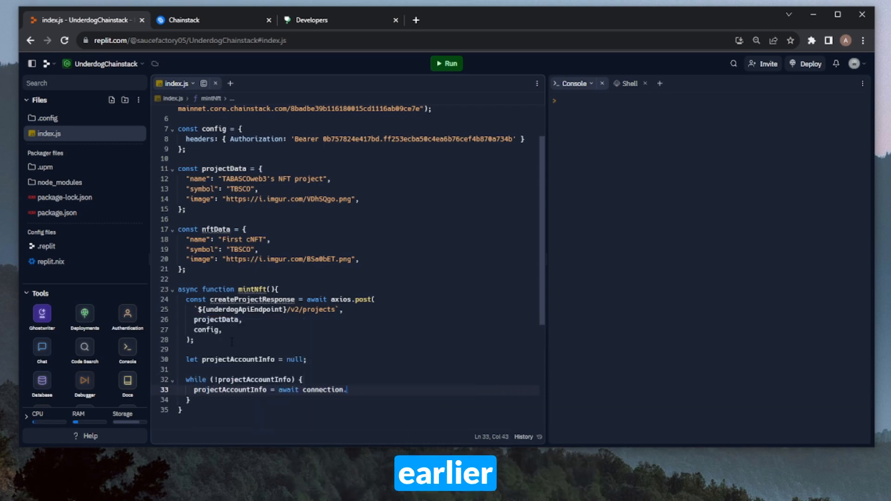
type("getAccountI")
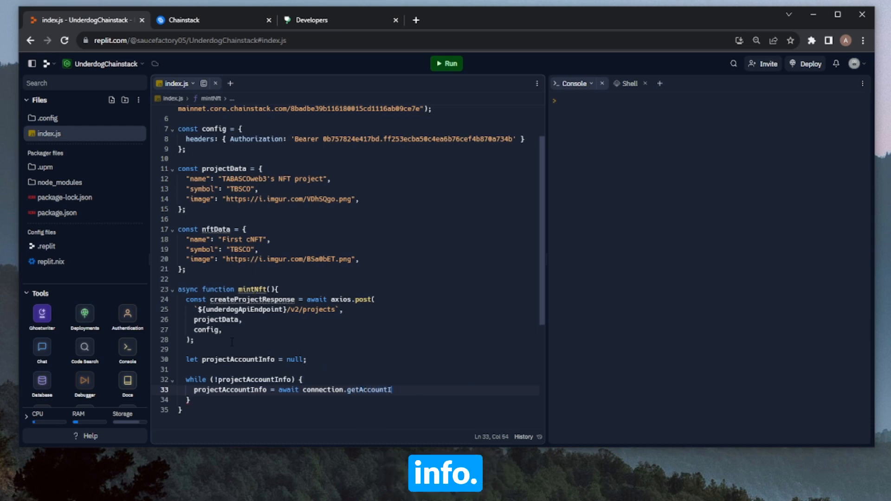
type("new sol")
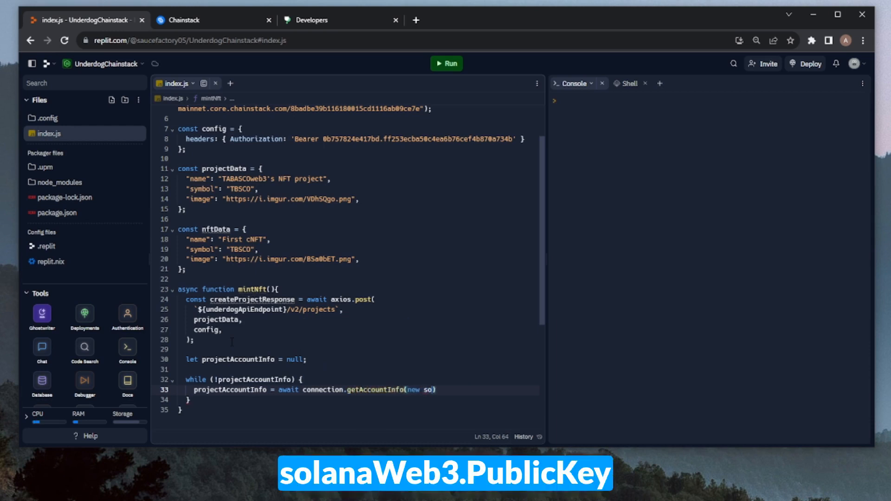
type("anaWeb3.Pub")
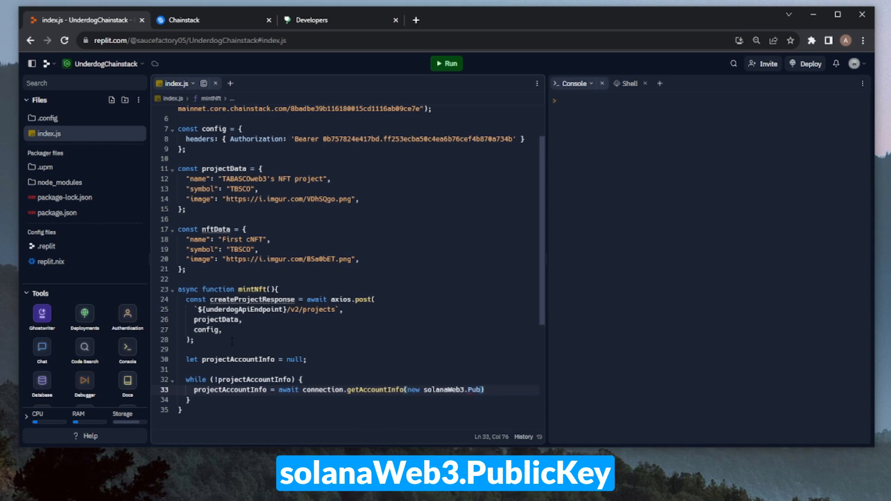
type("licKey(createProj")
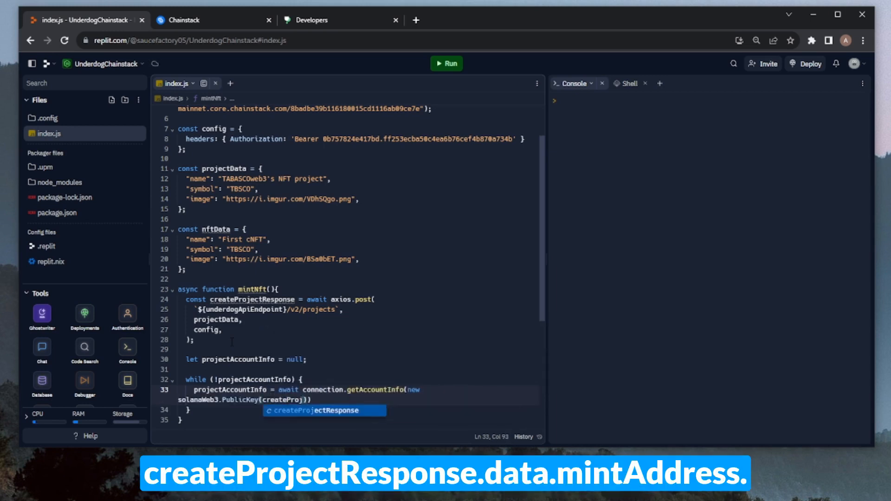
key("Tab")
type(".")
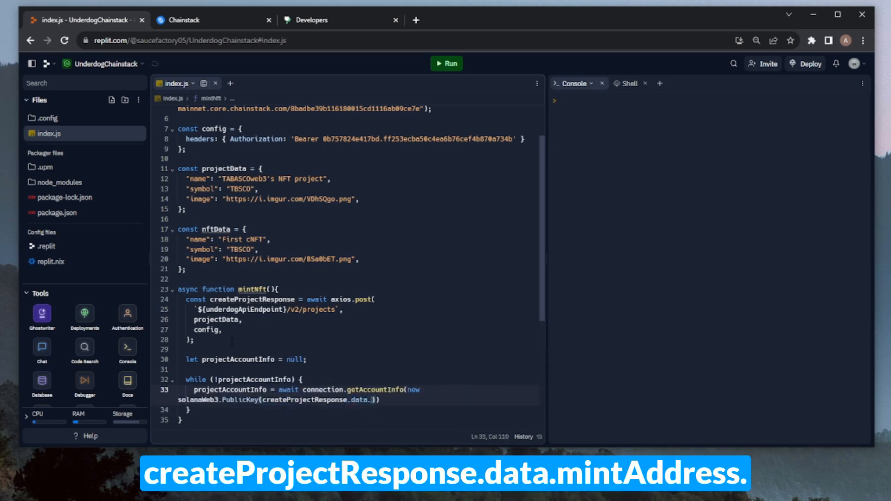
type("mint")
type("Address")
key("End")
type(";")
key("Return")
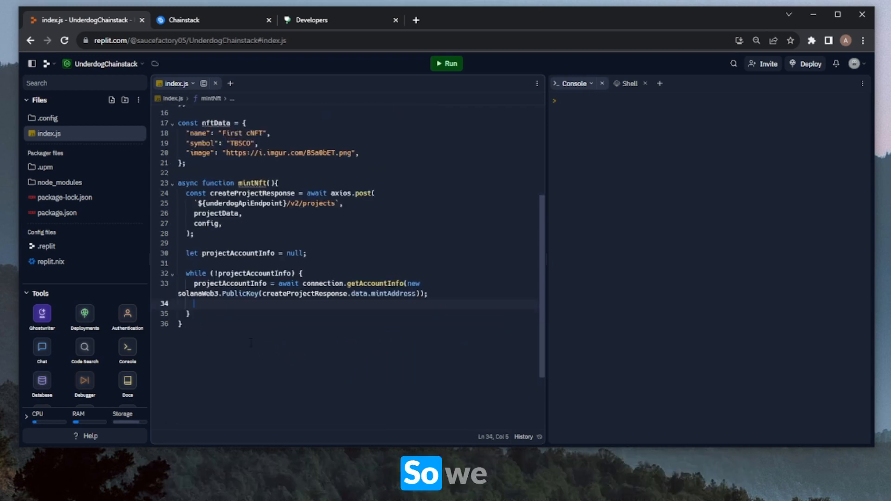
type("await new")
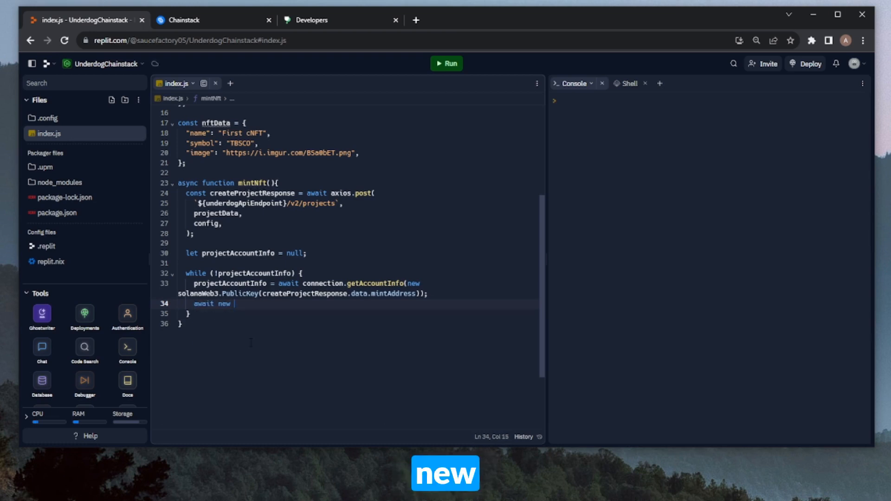
type("Promise(resolve ")
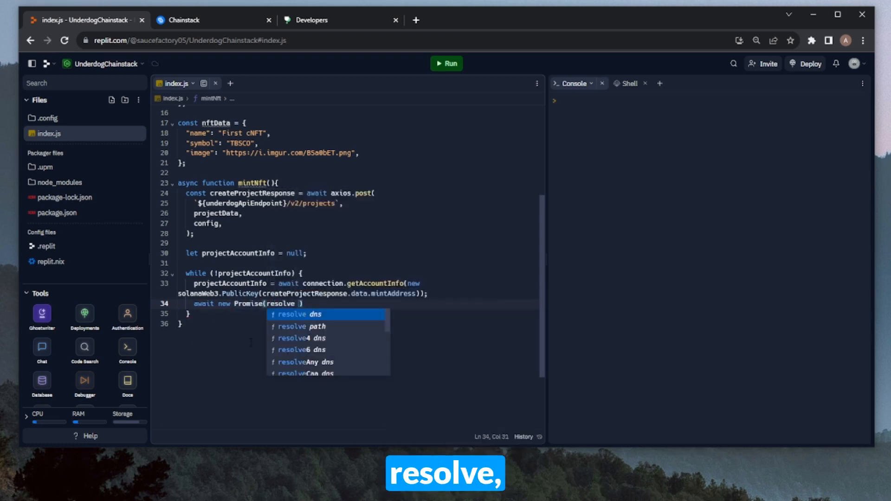
type("=> setTimeout(resolve,")
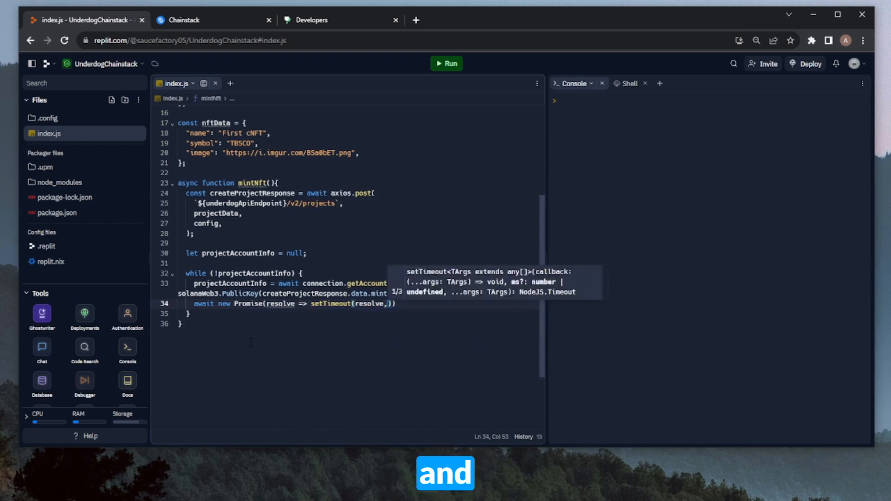
type(" 100")
key("End")
type(";")
key("Down")
type(";")
key("Return")
key("Return")
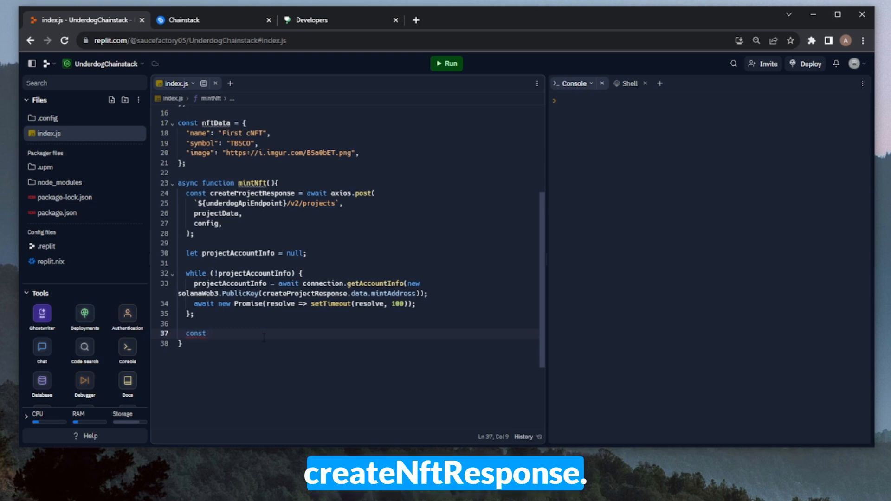
type("createNft")
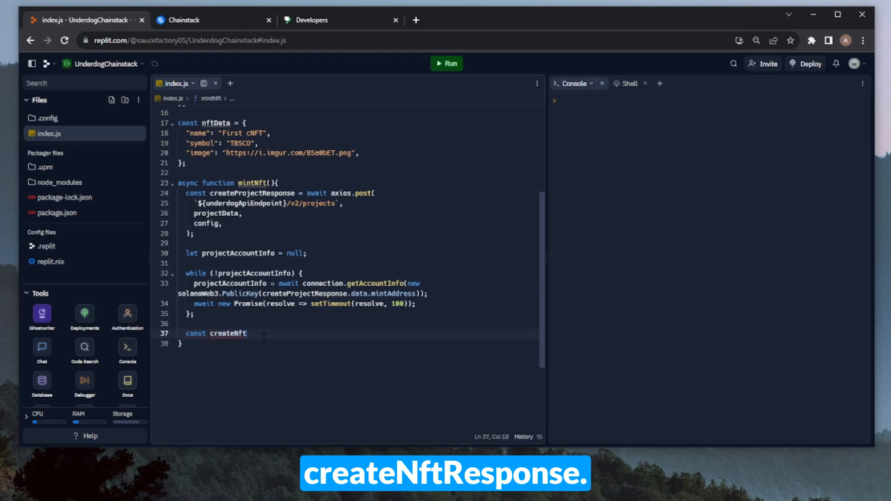
type("Response = await")
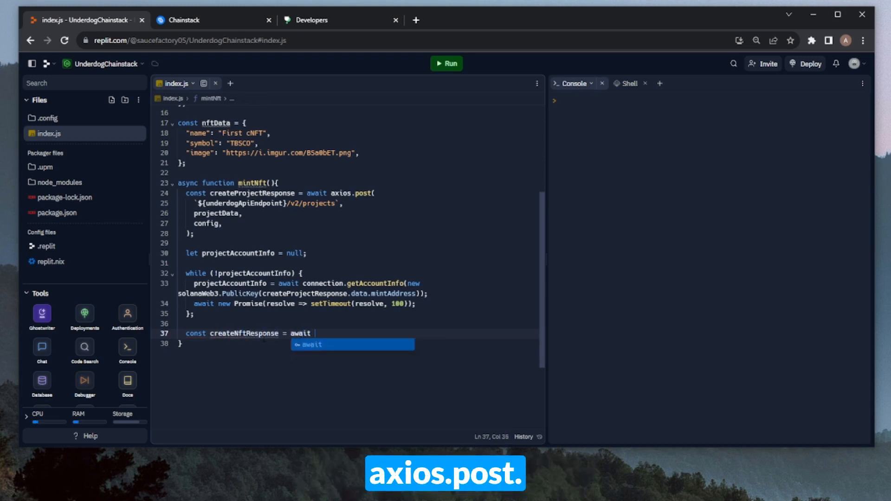
type(" axios.post(")
Step: Write createNftResponse posting nftData and config to /v2/projects/${projectId}/nfts
key("Return")
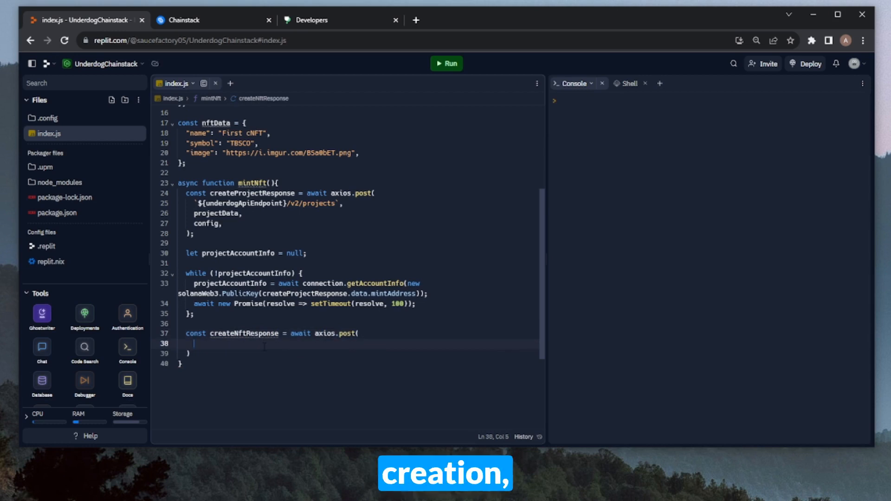
type("``${")
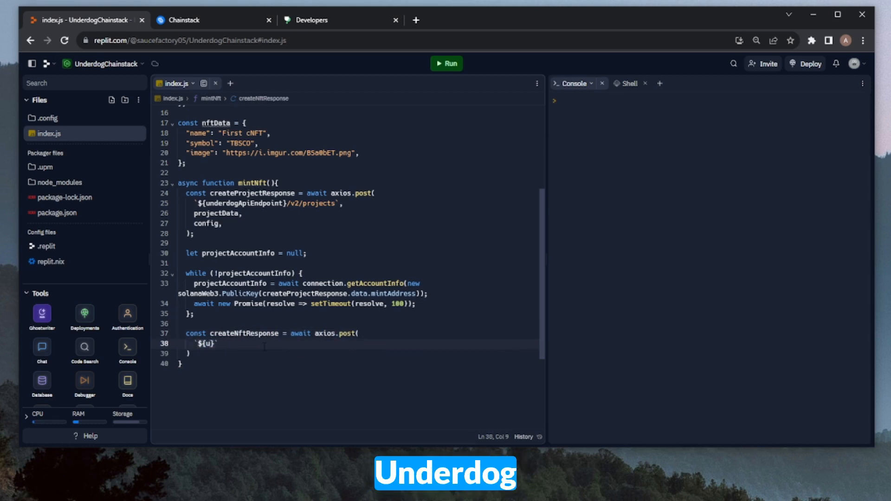
type("underdog")
key("Tab")
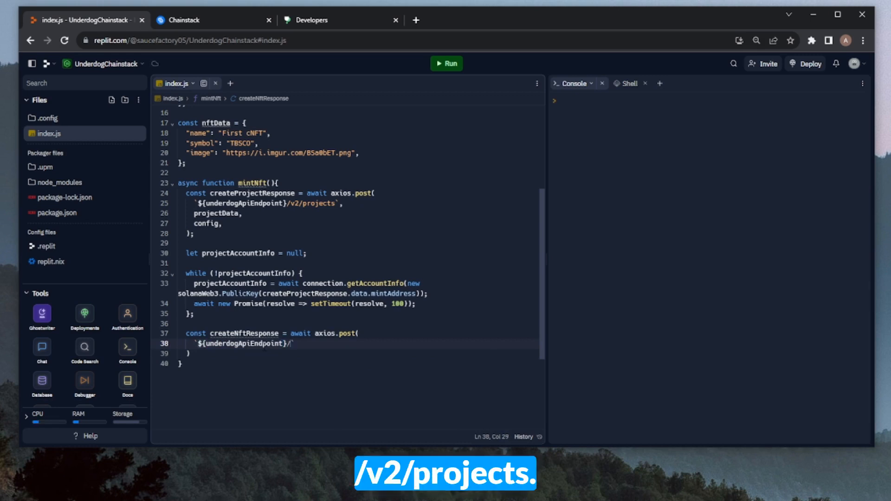
type("}/v2")
type("/projec")
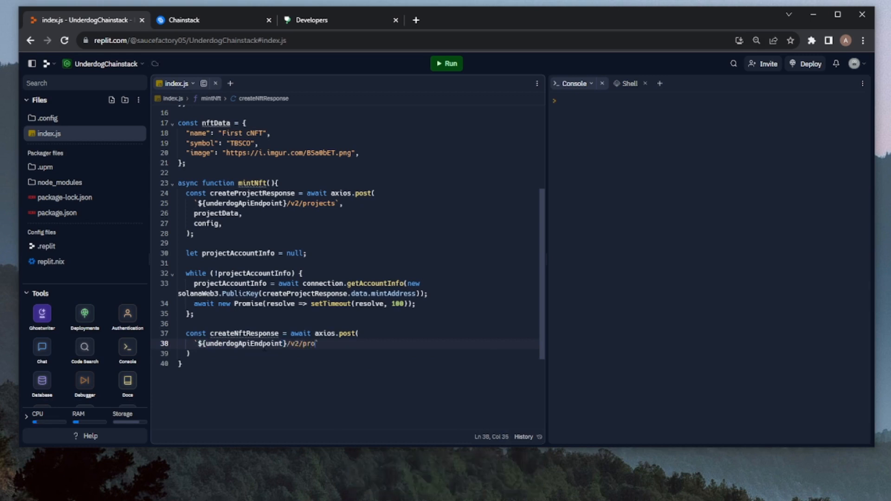
type("ts/")
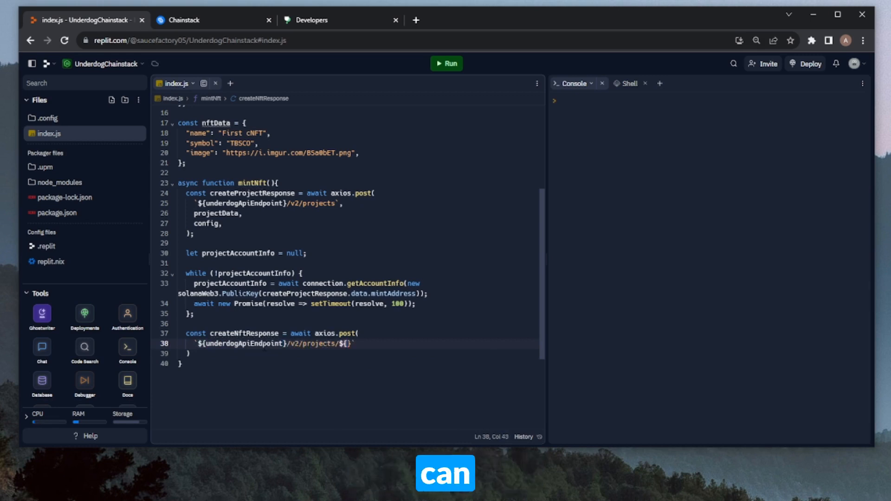
type("${createProje")
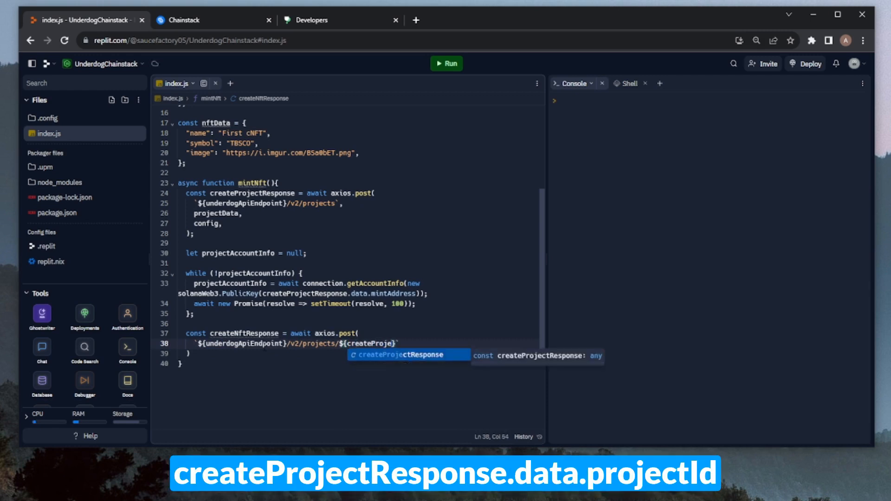
type("ct")
key("Tab")
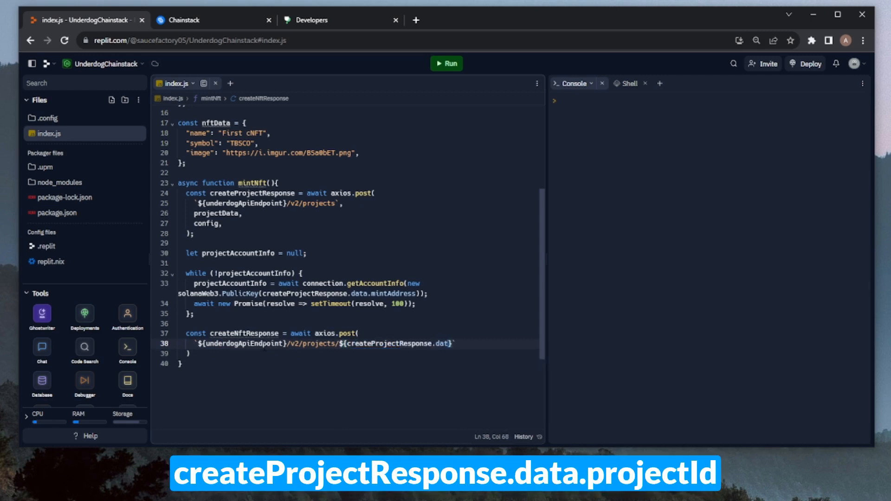
type("a.projectId")
type(",")
key("Return")
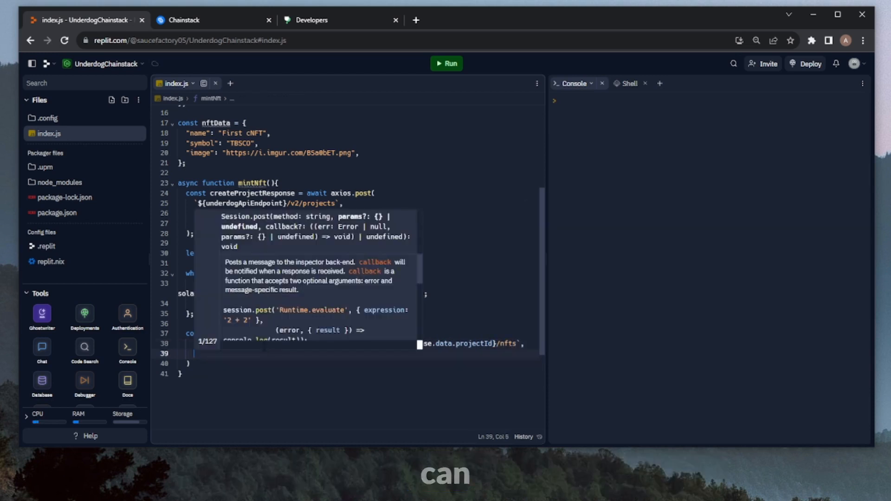
type("nftData,")
key("Return")
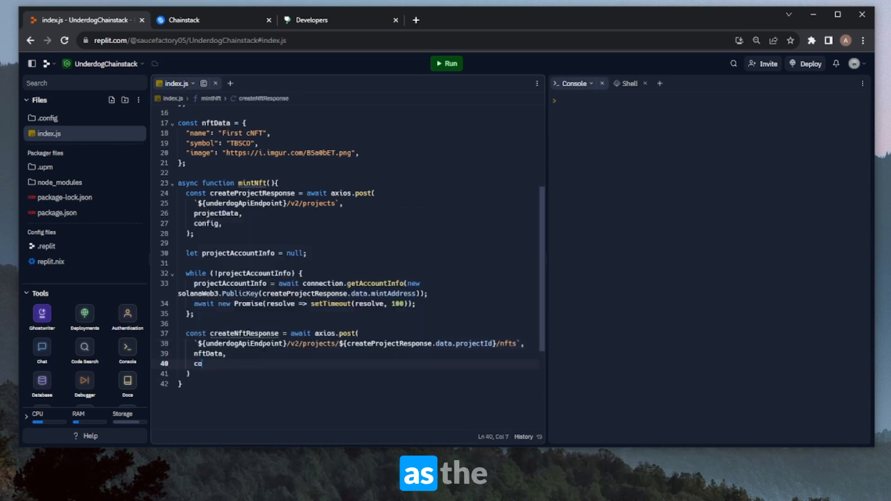
type("config,")
key("Return")
type(");")
key("Return")
key("Return")
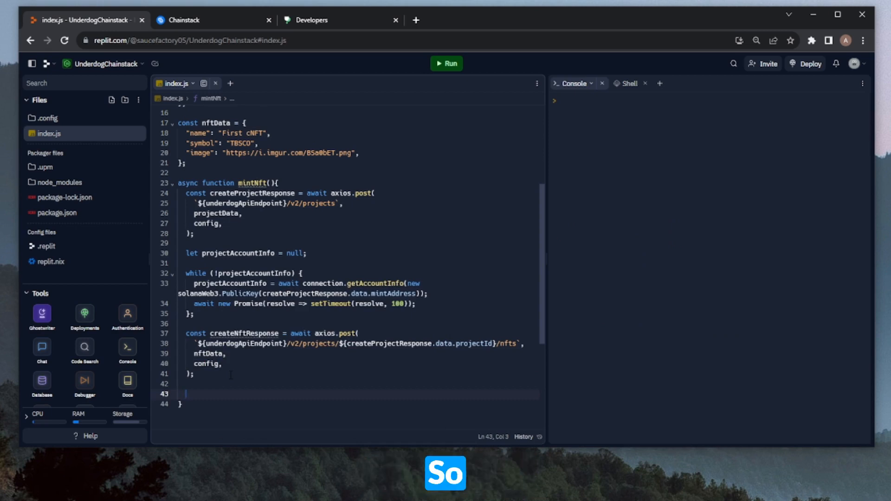
type("let re")
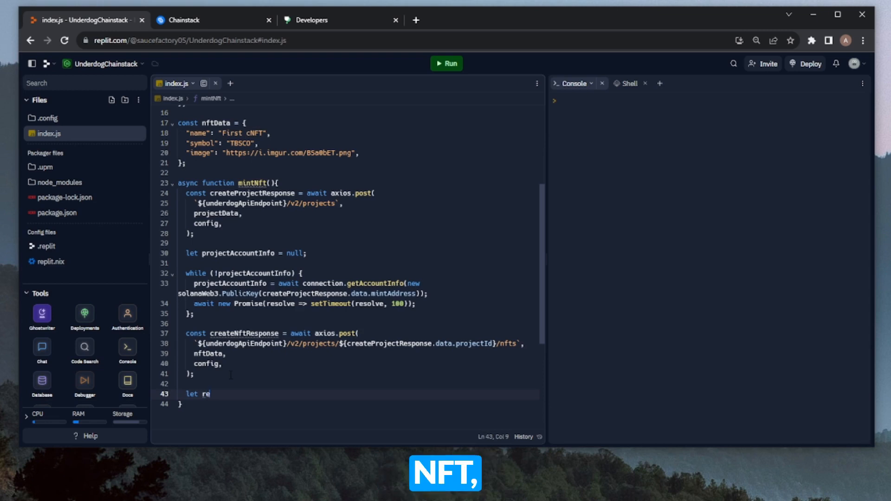
type("trieveNft;")
Step: Write a retrieveNft do-while loop fetching the minted NFT every 100 ms until status is 'confirmed'
key("Return")
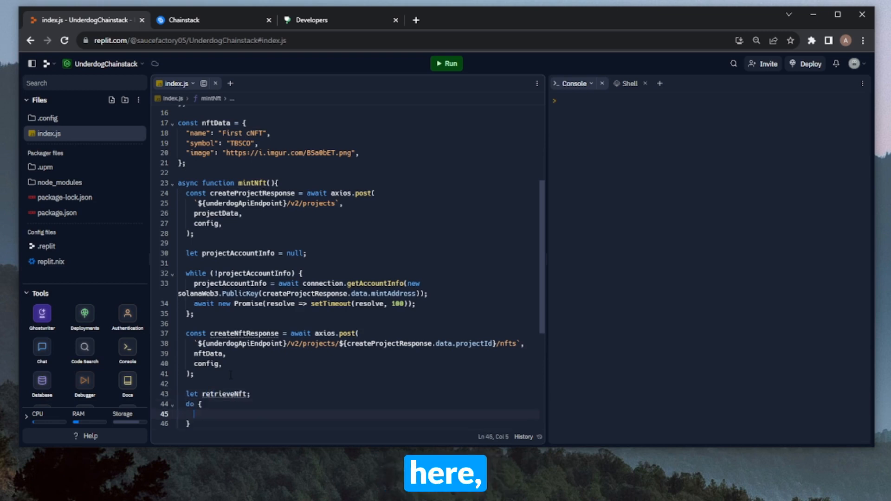
type("do {")
key("Return")
type("retrieveNft = a")
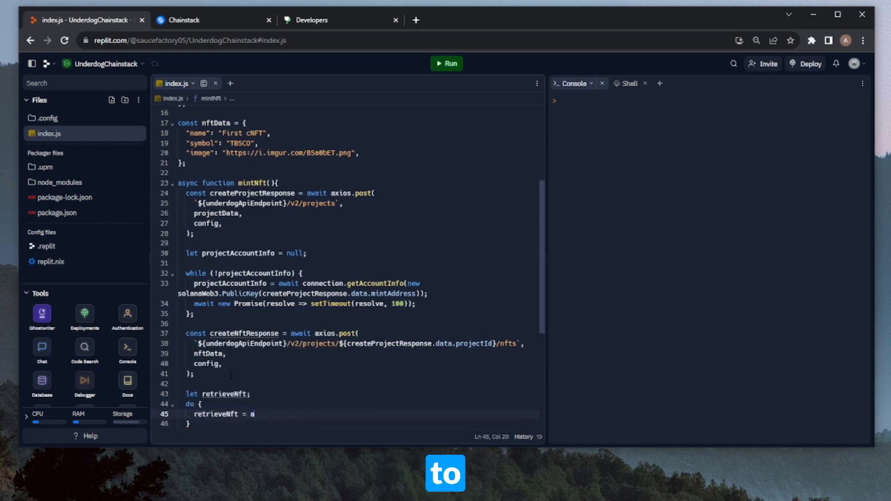
type("wait axios.get")
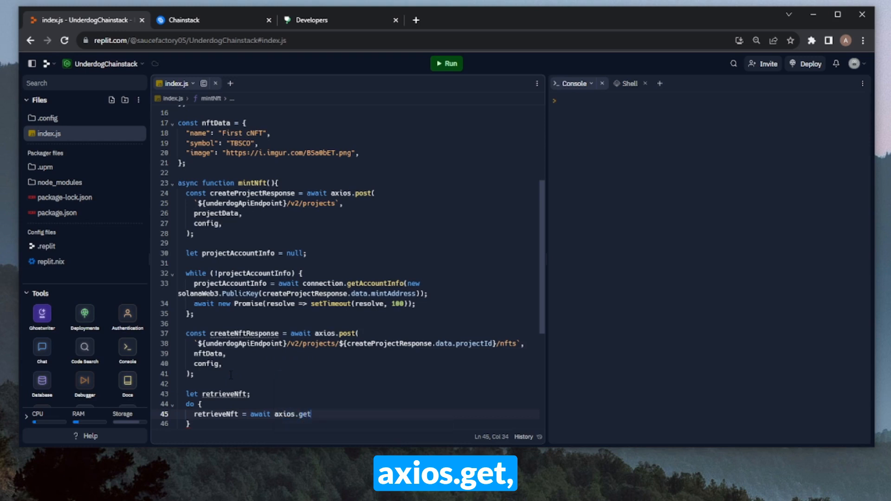
type("(")
key("Return")
type("`${")
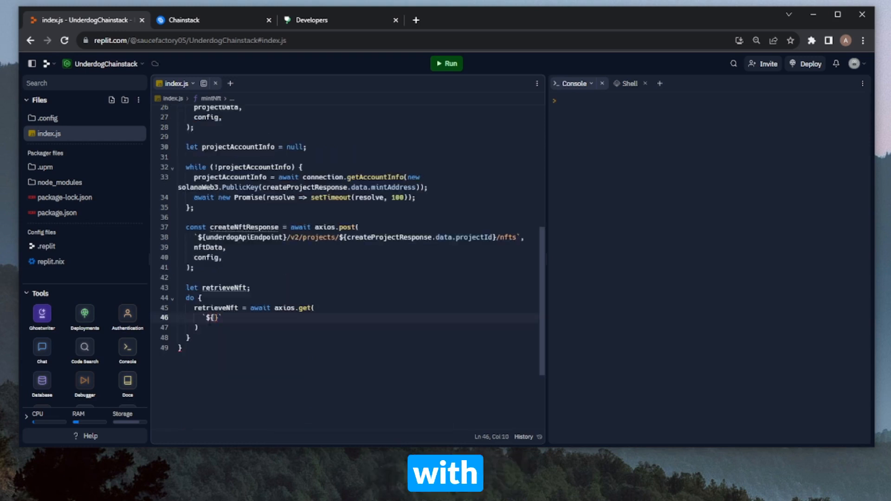
type("under")
key("Tab")
type("/")
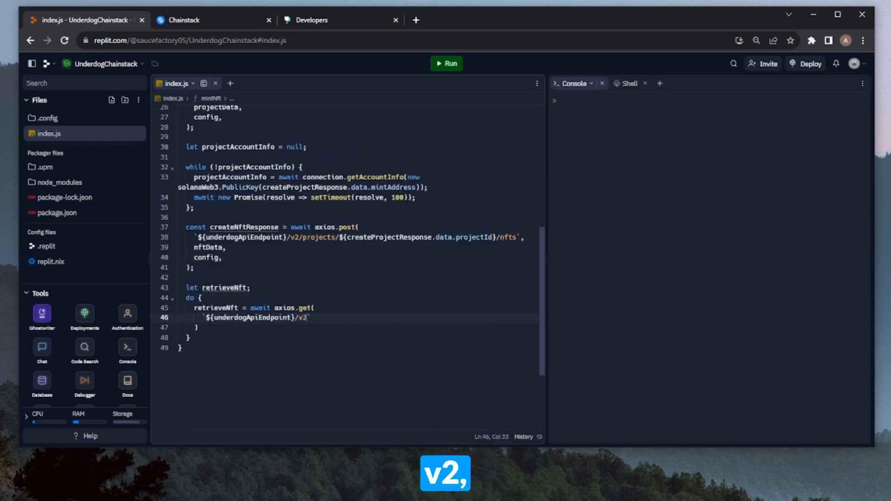
type("projects/${")
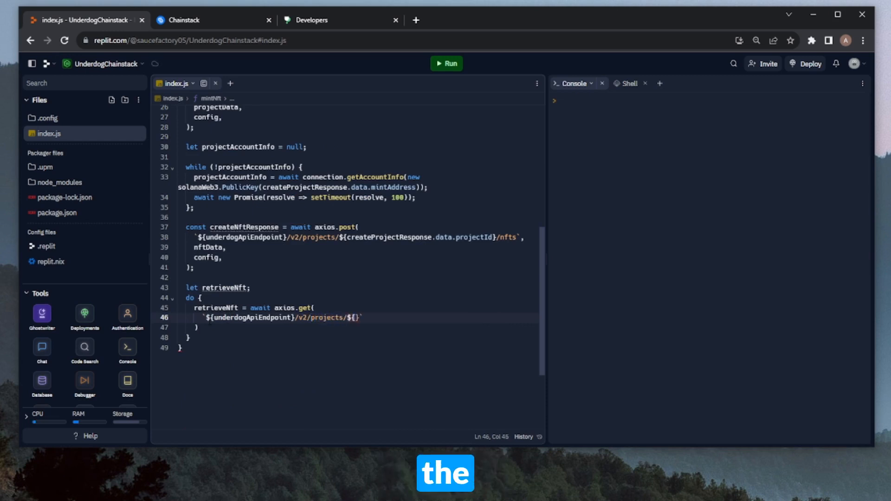
type("createNftResponse.data.projectId}/nfts/${")
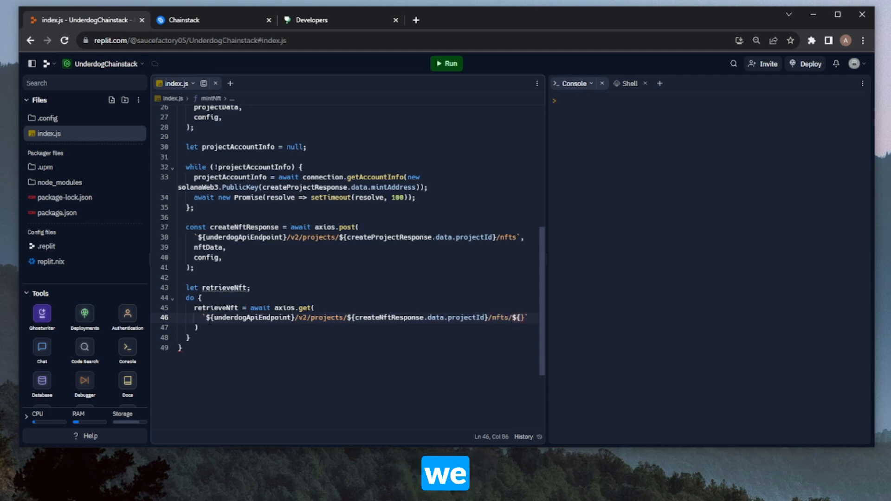
type("createNftResponse.data.nftId")
key("End")
type(",")
key("Return")
type("config,")
key("Return")
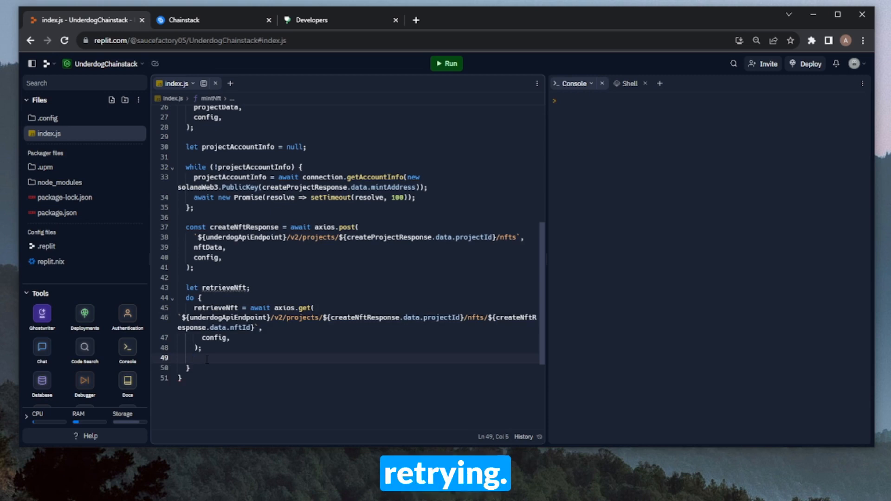
type("await new Promise(resolve => setTimeout(resolve, 100));")
key("Down")
type("while (")
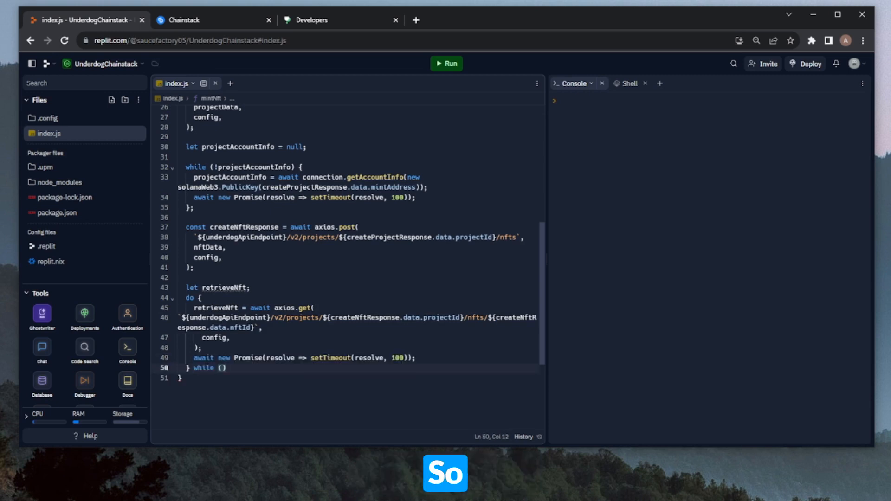
type("trieveNft")
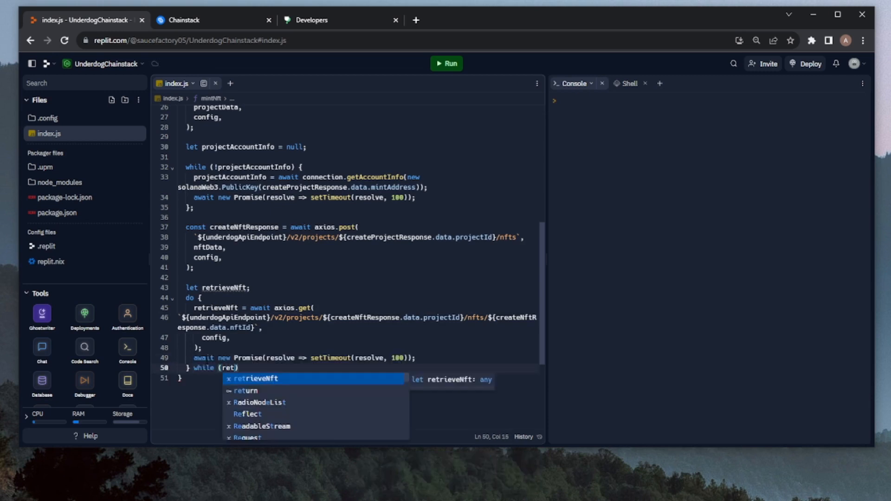
type(".data.sta")
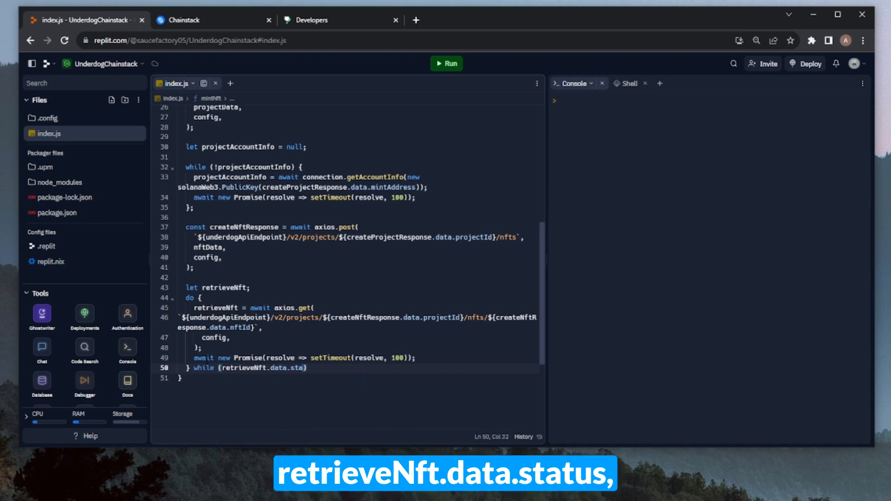
type("tus !=")
type("= 'confirmed")
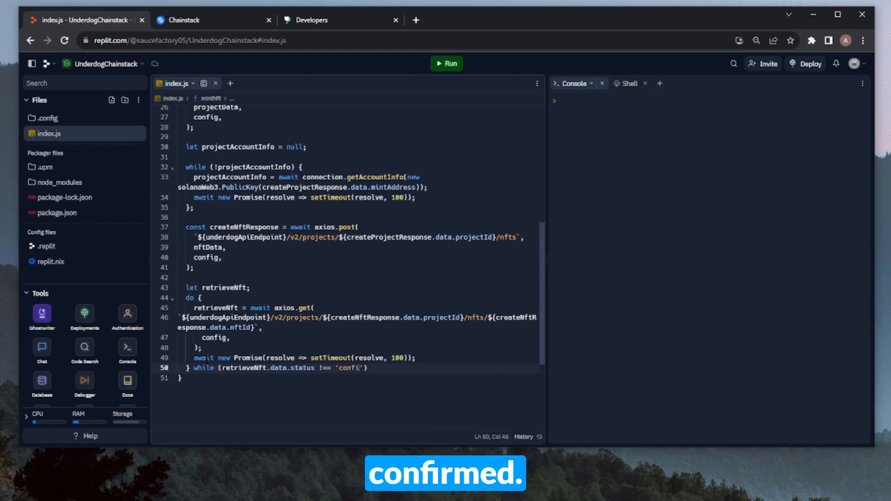
Step: After the confirmation loop, log retrieveNft.data.mintAddress, name and image
key("End")
type(";")
key("Return")
key("Return")
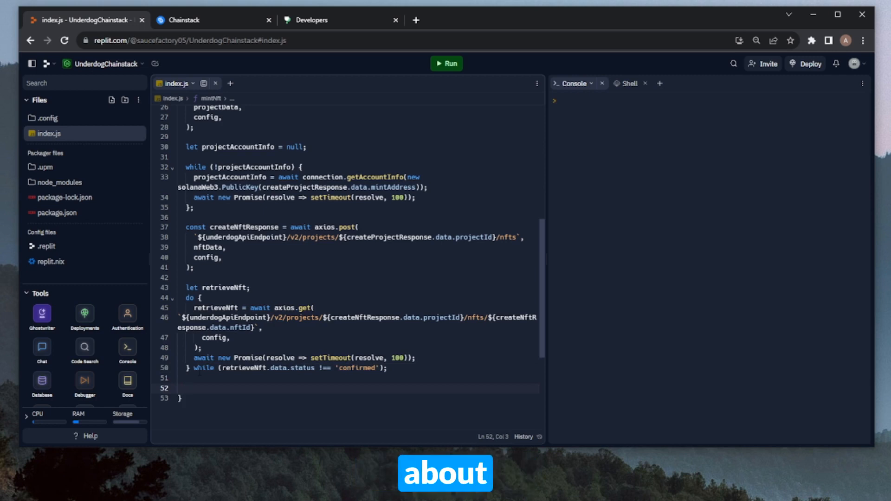
type("console.log(`Mint address: ${retrieveNft.data.mintAddress}`);")
key("Return")
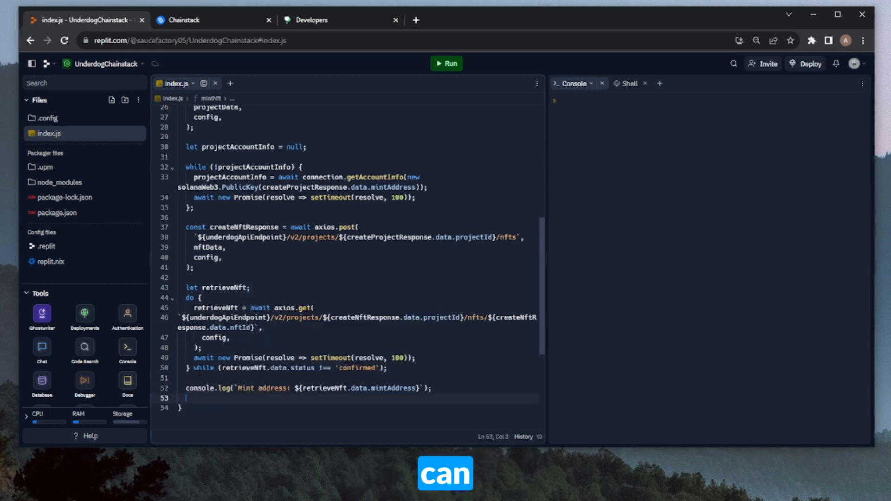
type("console.log(`Name: ${retrieveNft.data.name}`);")
key("Return")
type("console.log(`Image: ${retrieveNft.data.image}`);")
key("Return")
key("Return")
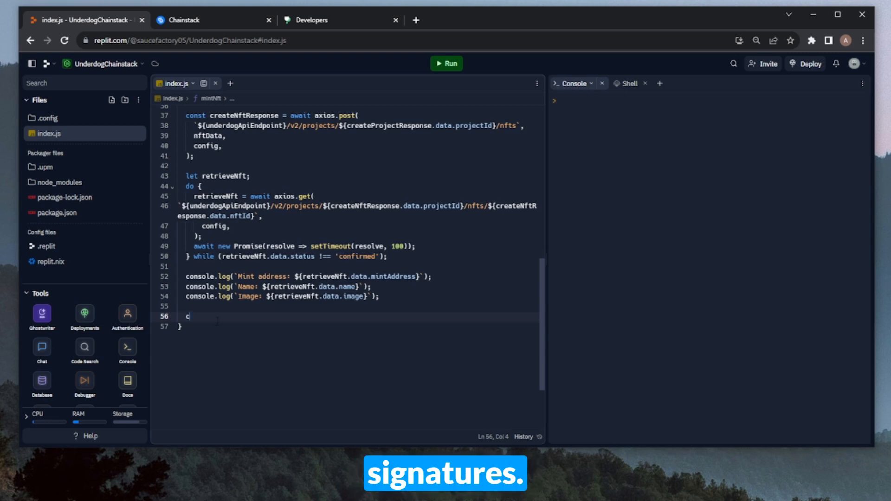
type("onst signatures =")
type(" await connection.getSignaturesForAdd")
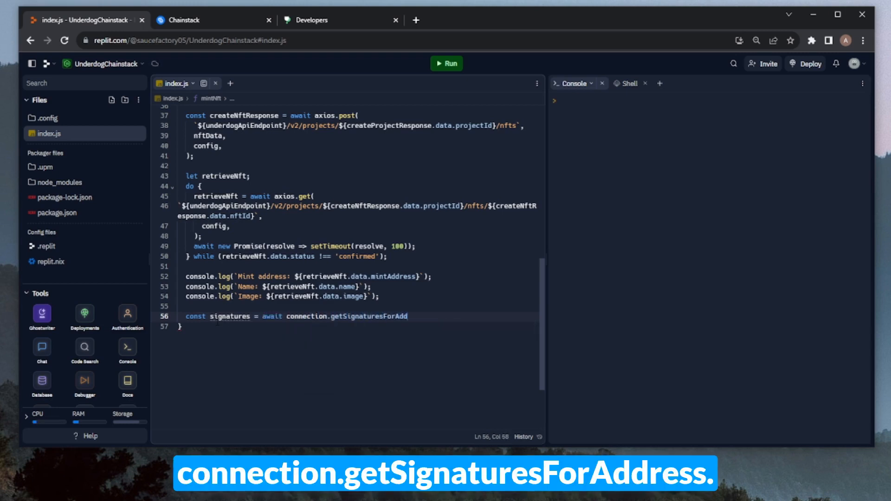
type("ress(new solan")
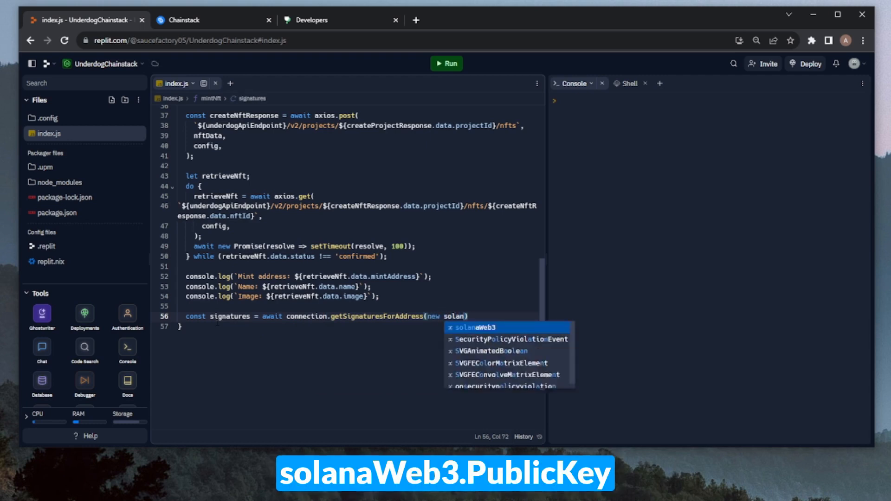
type("olanaWeb3.PublicKey(")
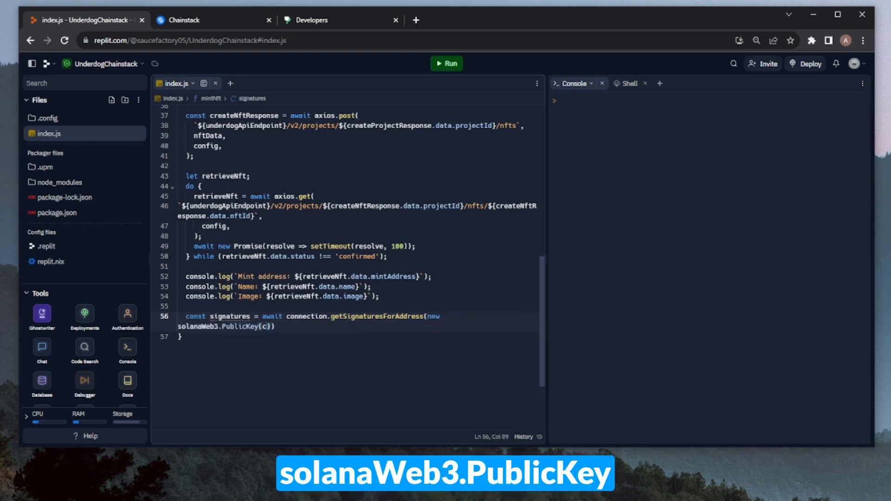
type("createPro")
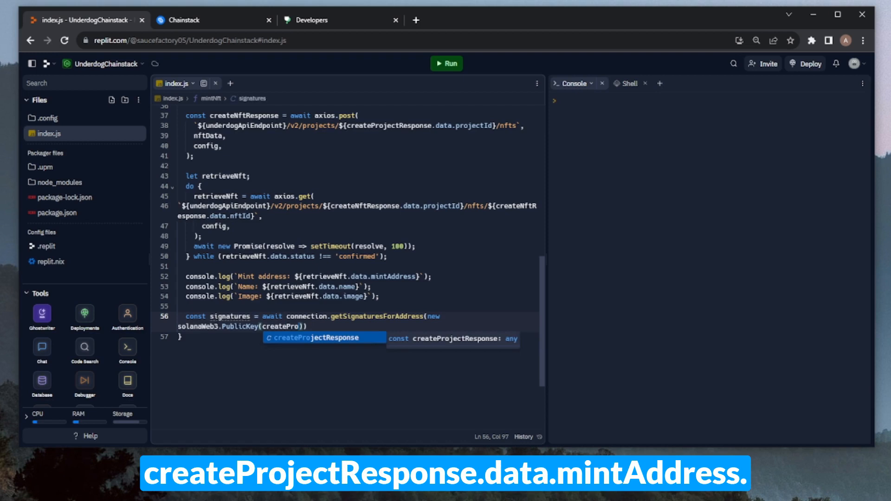
Step: Write const signatures = await connection.getSignaturesForAddress(new PublicKey(createProjectResponse.data.mintAddress), { commitment: 'confirmed' })
key("Tab")
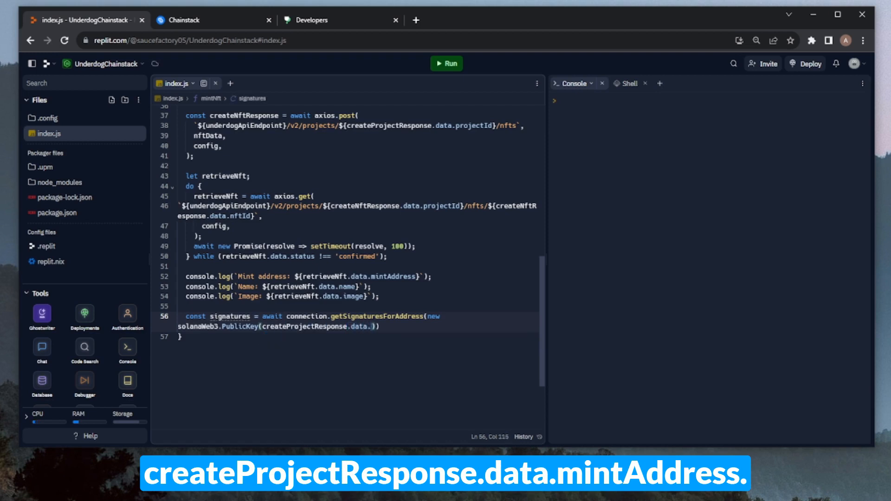
type("mintAddress)")
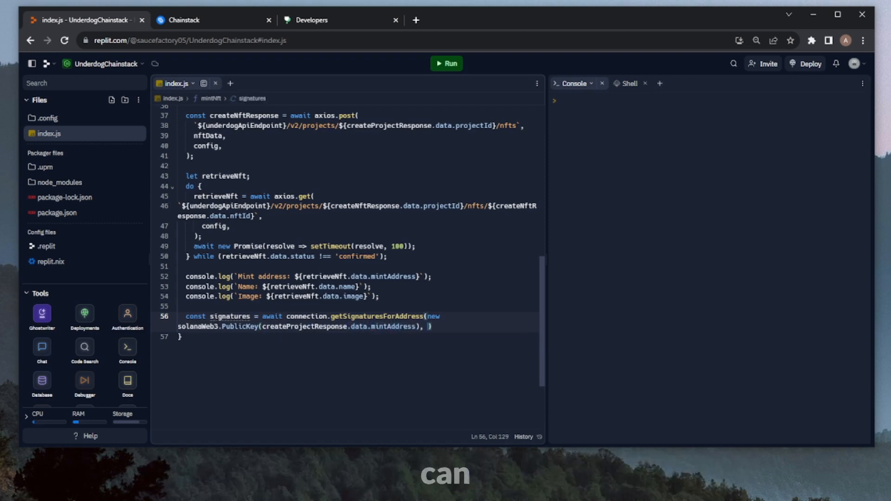
type(", {")
key("Return")
type("commitment: 'confirmed',")
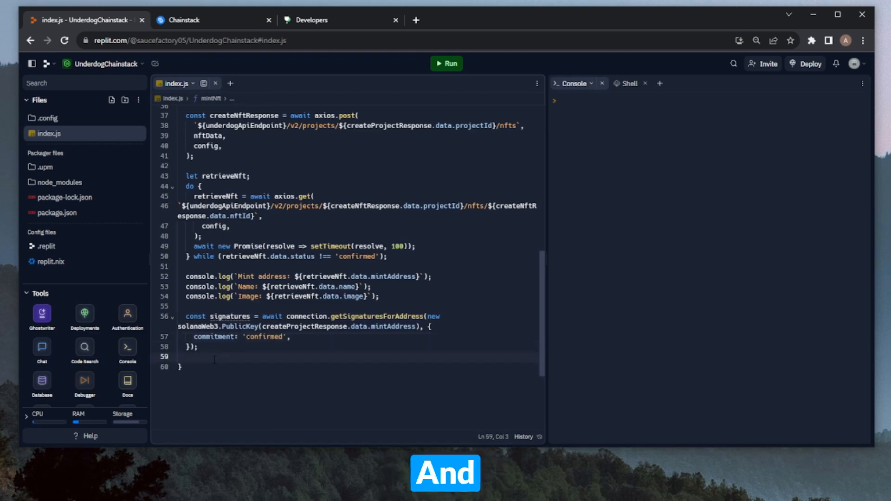
key("Down")
key("End")
type(";")
key("Return")
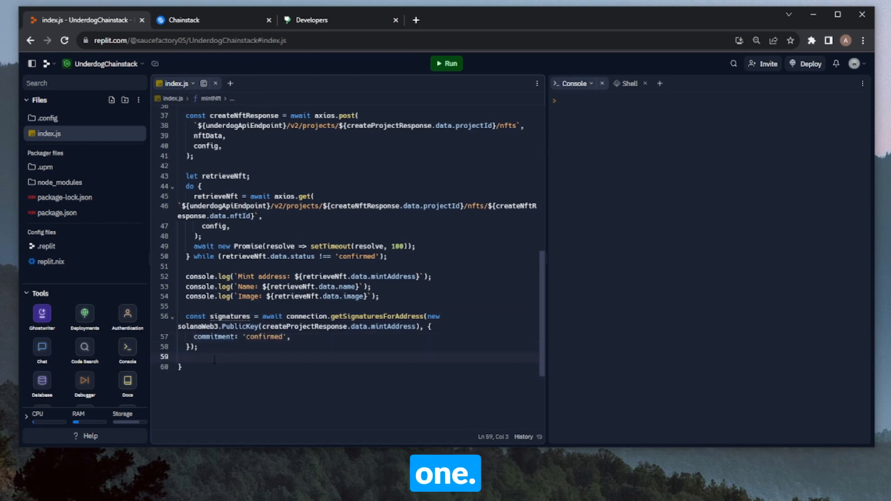
type("const transa")
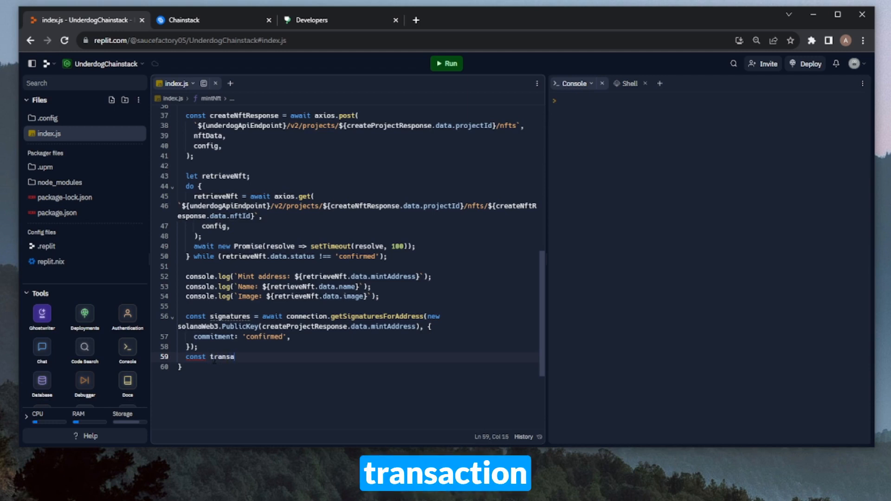
type("ctionDetails = await ")
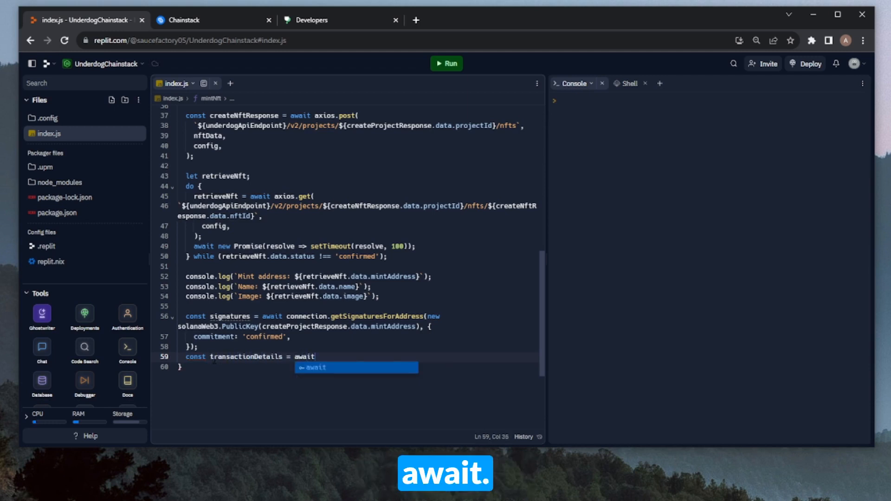
type("connection.getParsedTransa")
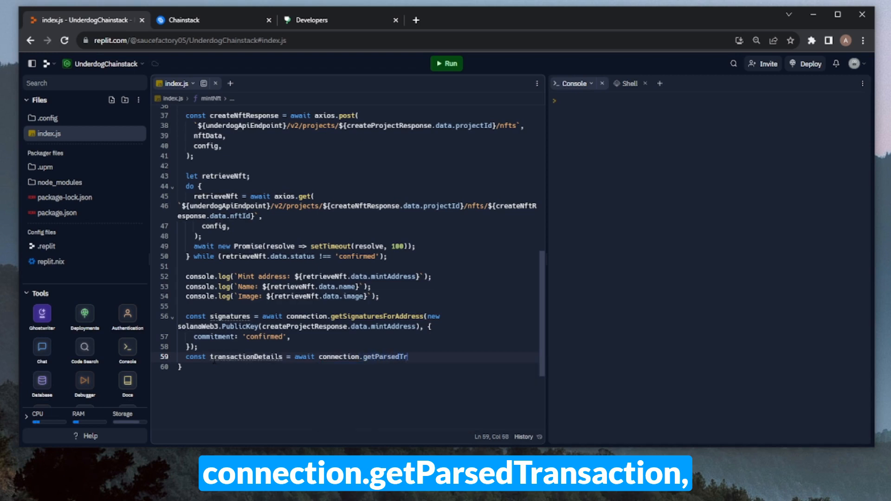
type("ction(")
Step: Write const transactionDetails = getParsedTransaction(signatures[0].signature) with commitment, jsonParsed encoding and maxSupportedTransactionVersion 0
key("Return")
type("signatures[0]")
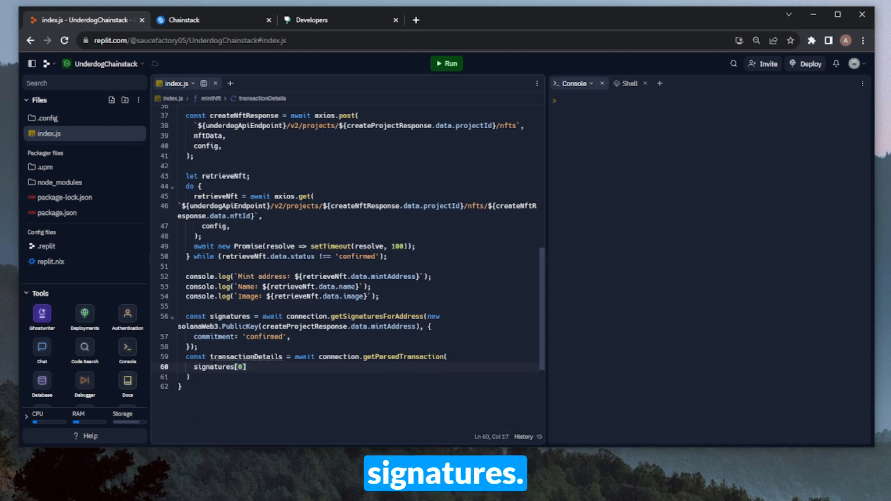
type(".signature,")
key("Return")
type("{")
key("Return")
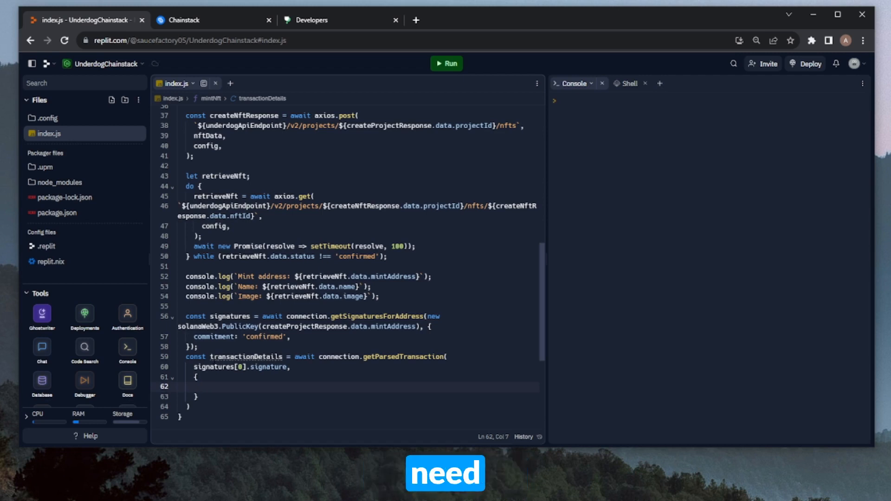
type("commitment: 'confirmed',")
key("Return")
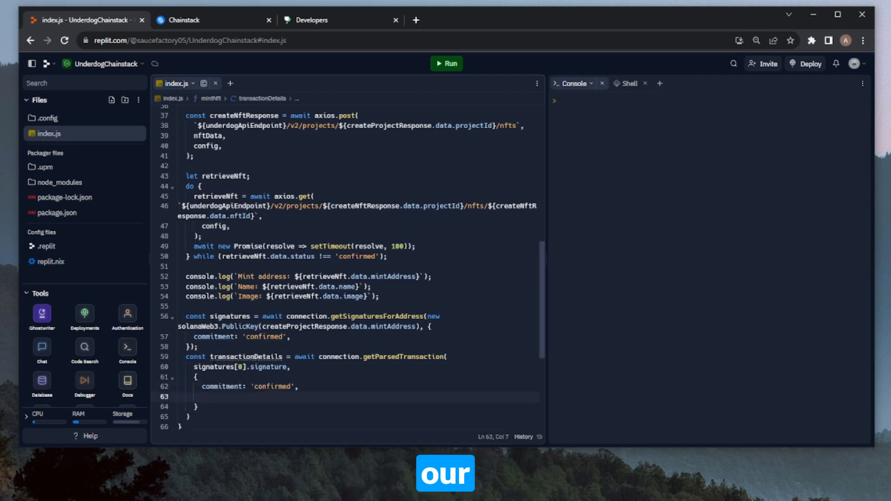
type("encoding: \"jsonParsed\",")
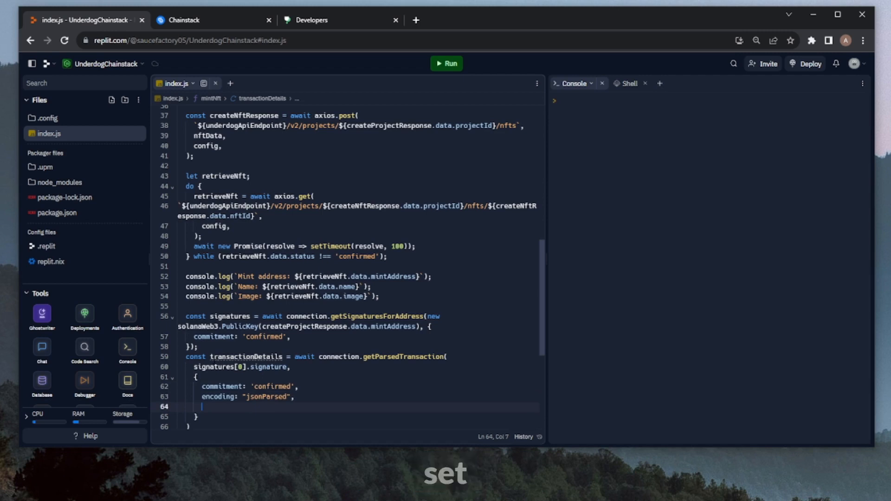
key("Return")
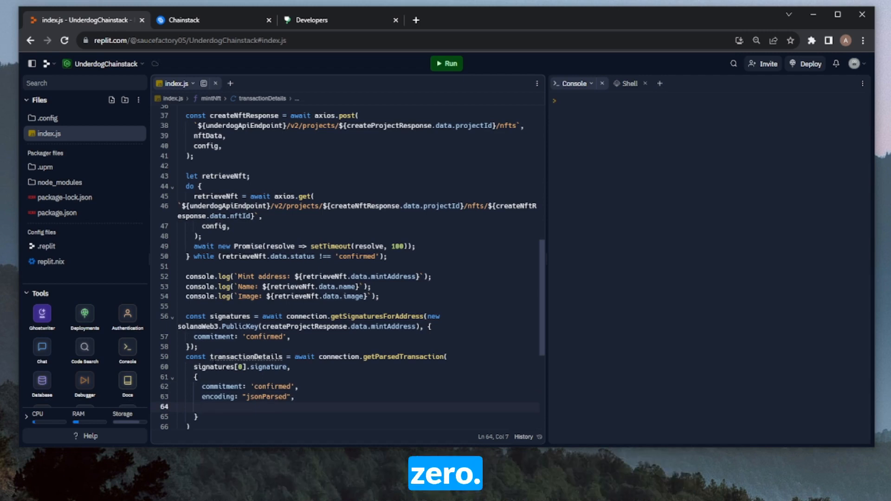
type("maxSupportedTransactionVersion: 0,")
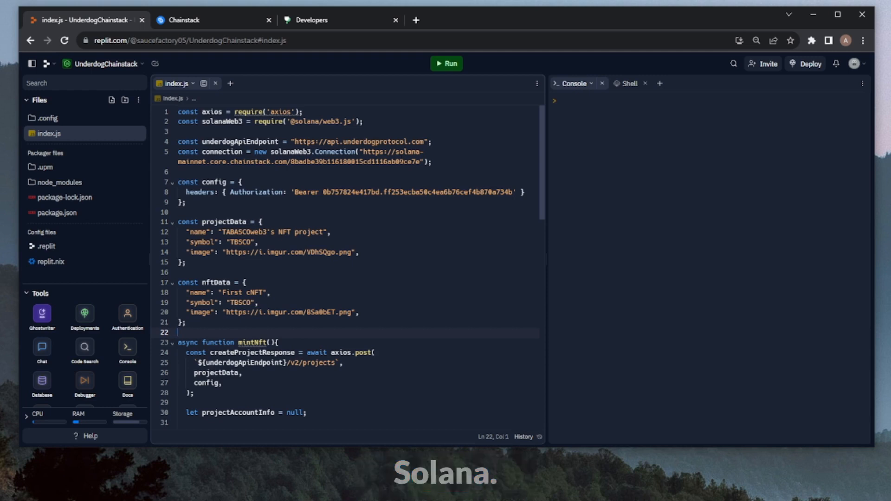
Step: Review the config, projectData and nftData blocks, then add mintNft() on the file's last line
left_click_drag(188, 203, 177, 183)
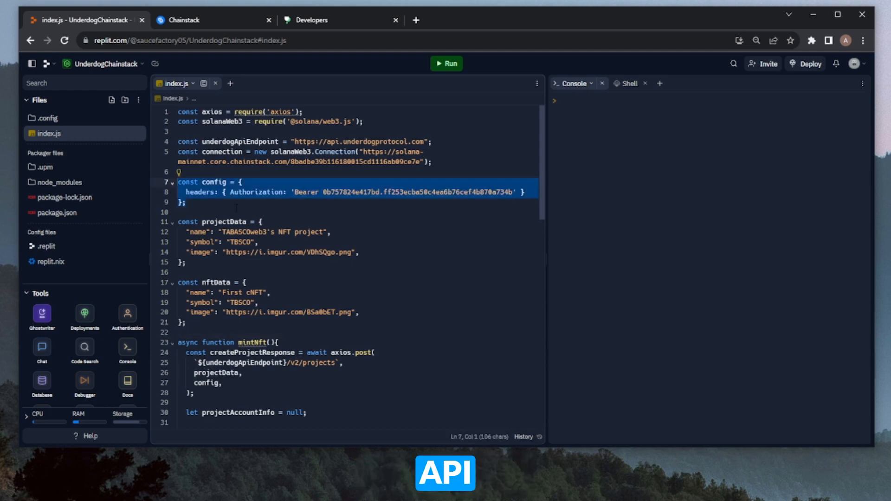
mouse_move(362, 312)
left_mouse_down()
mouse_move(178, 222)
mouse_move(298, 277)
left_mouse_up()
scroll(348, 279, "down", 3)
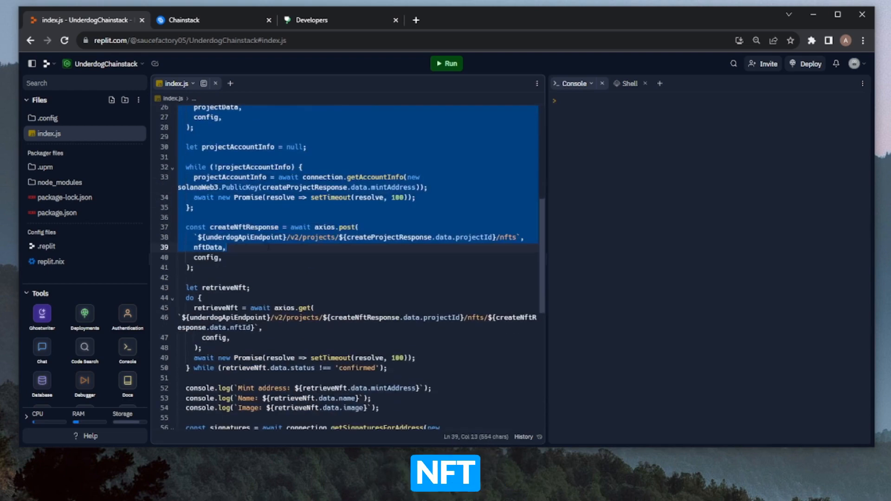
left_click(298, 297)
scroll(298, 293, "up", 3)
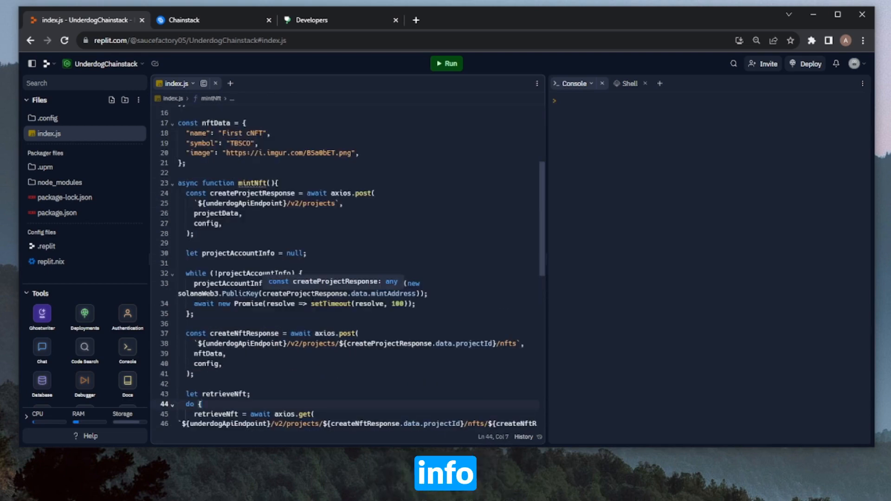
scroll(313, 348, "down", 8)
left_click(313, 367)
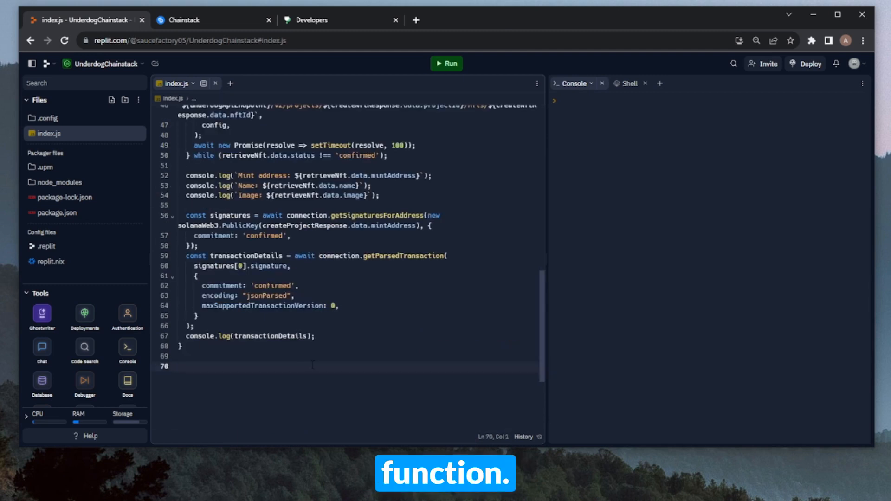
type("mintNft()")
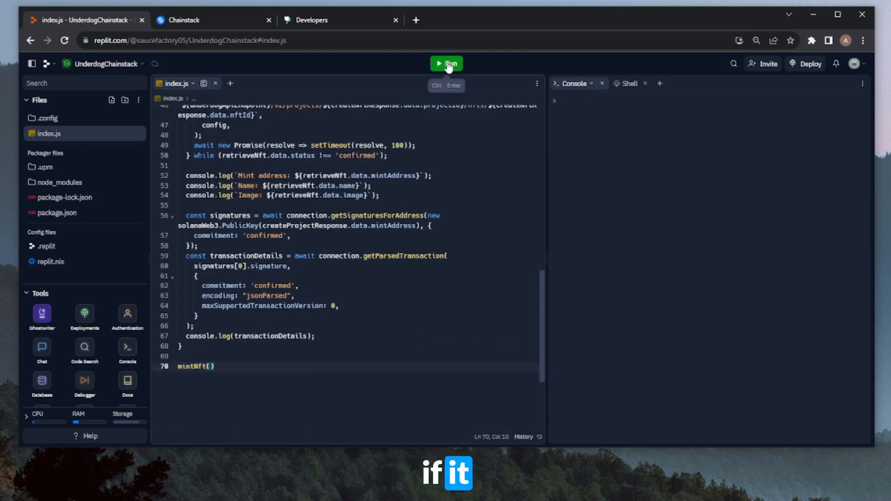
Step: Run index.js and select the printed transaction signature in the console output
left_click(449, 65)
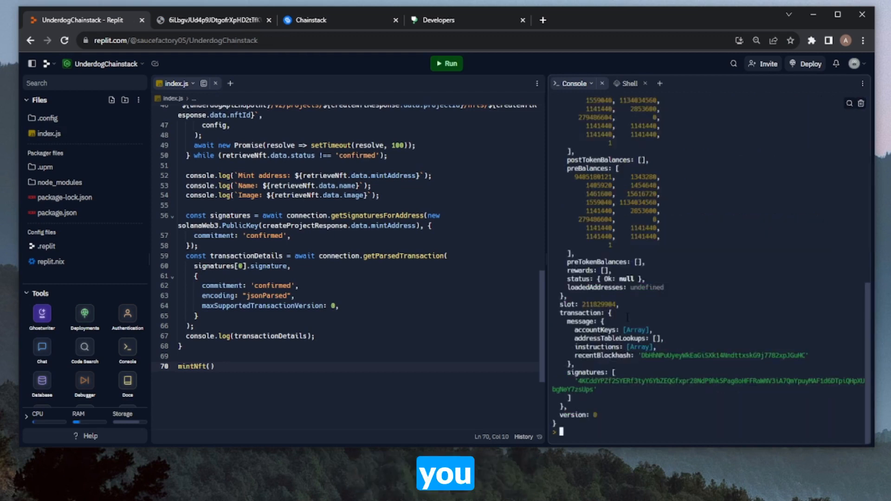
double_click(717, 381)
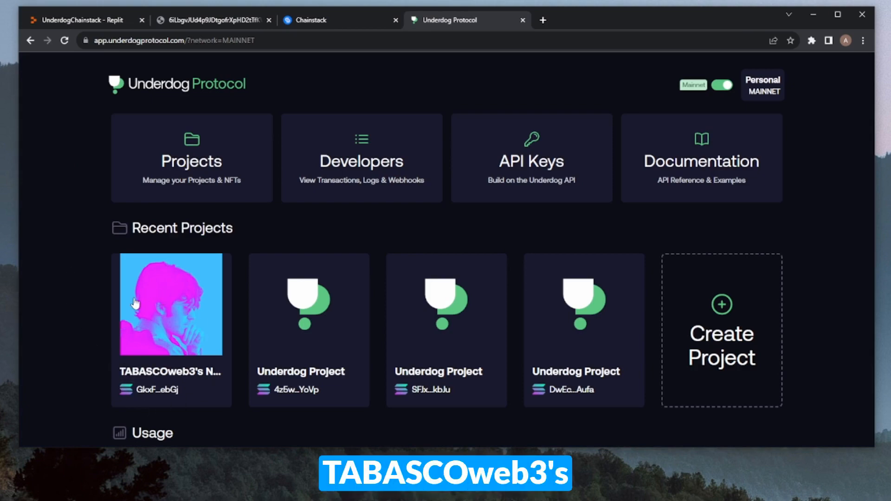
Step: Open the TABASCOweb3's NFT project card showing the minted First cNFT
left_click(142, 314)
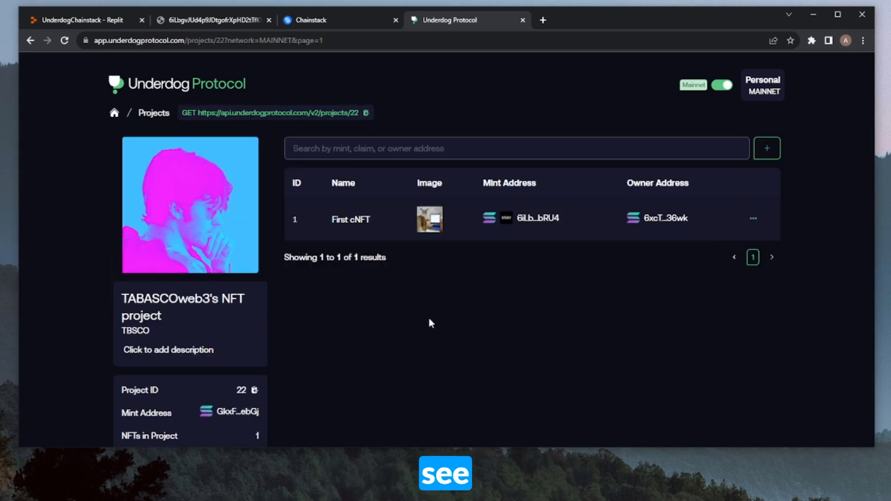